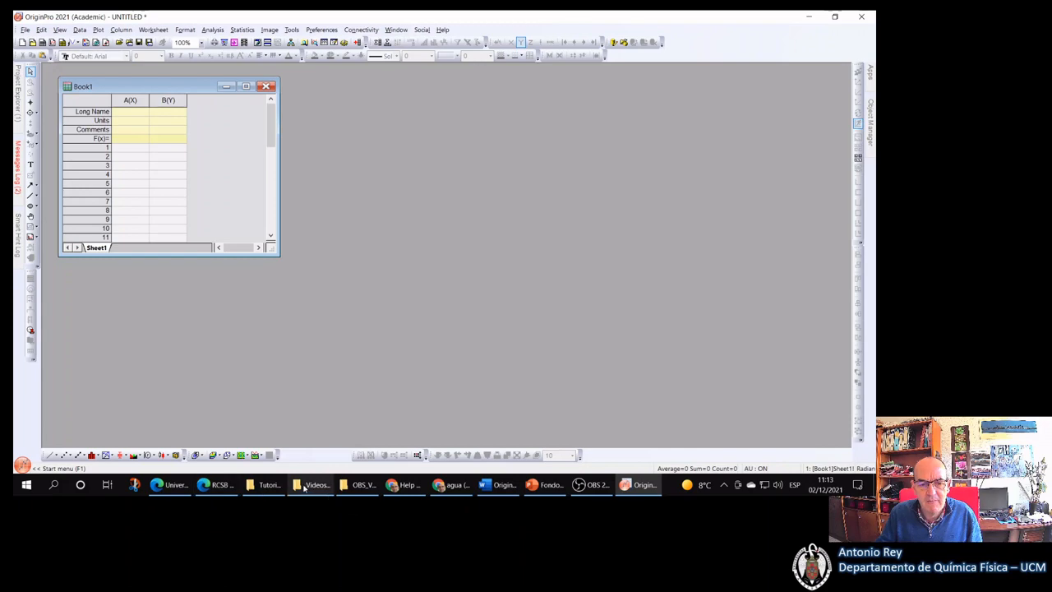
Import the integral.dat data file from the Tutorial-Origin folder into the empty worksheet.
{"action": "left_click", "coordinate": [265, 484]}
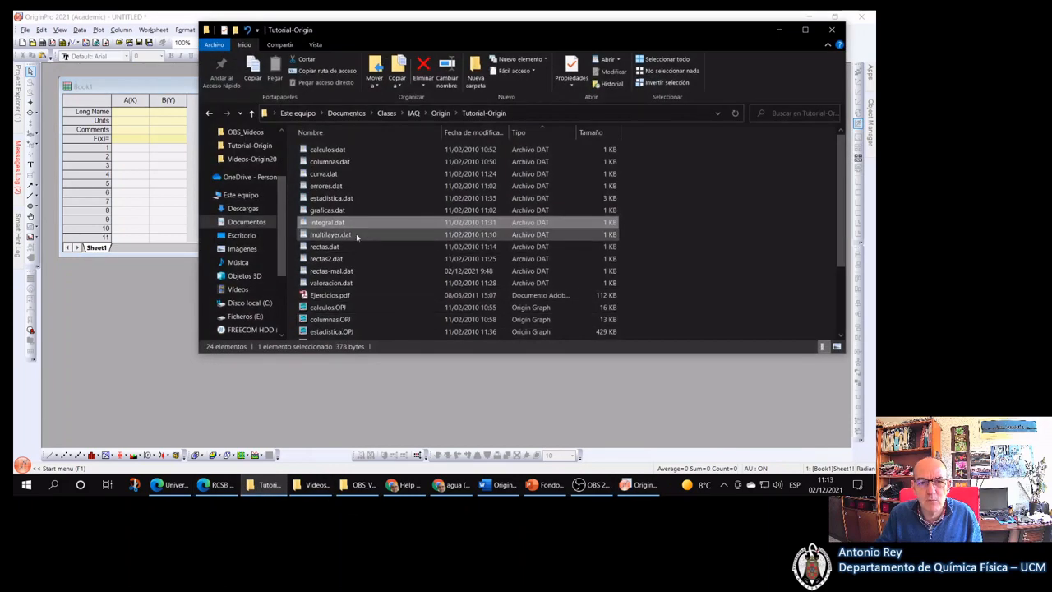
{"action": "left_click_drag", "start_coordinate": [337, 225], "coordinate": [156, 189]}
{"action": "left_click", "coordinate": [778, 31]}
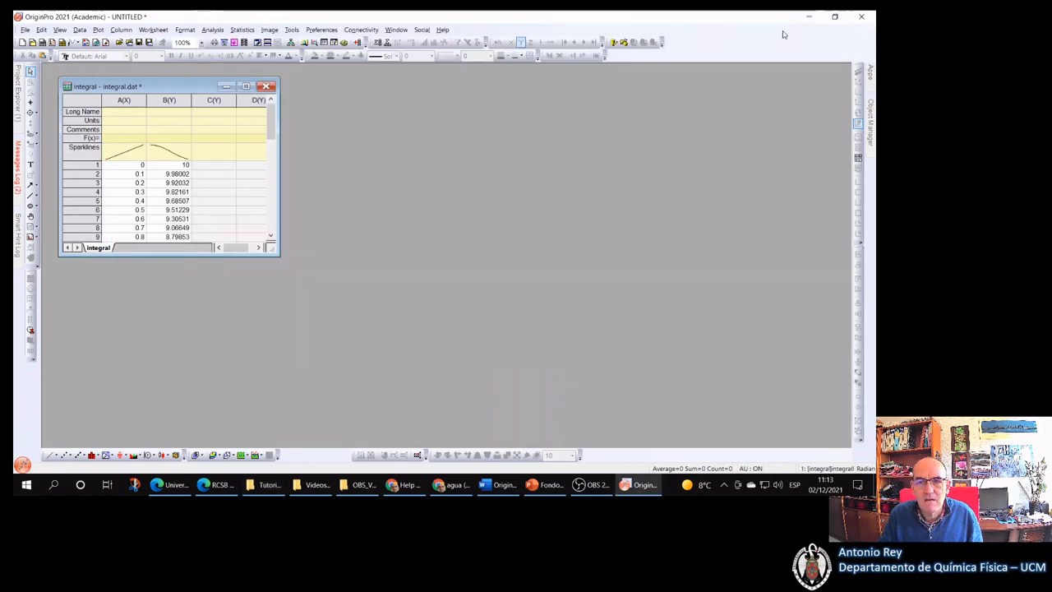
Plot column B against column A of the integral worksheet as a scatter graph.
{"action": "left_click", "coordinate": [174, 102]}
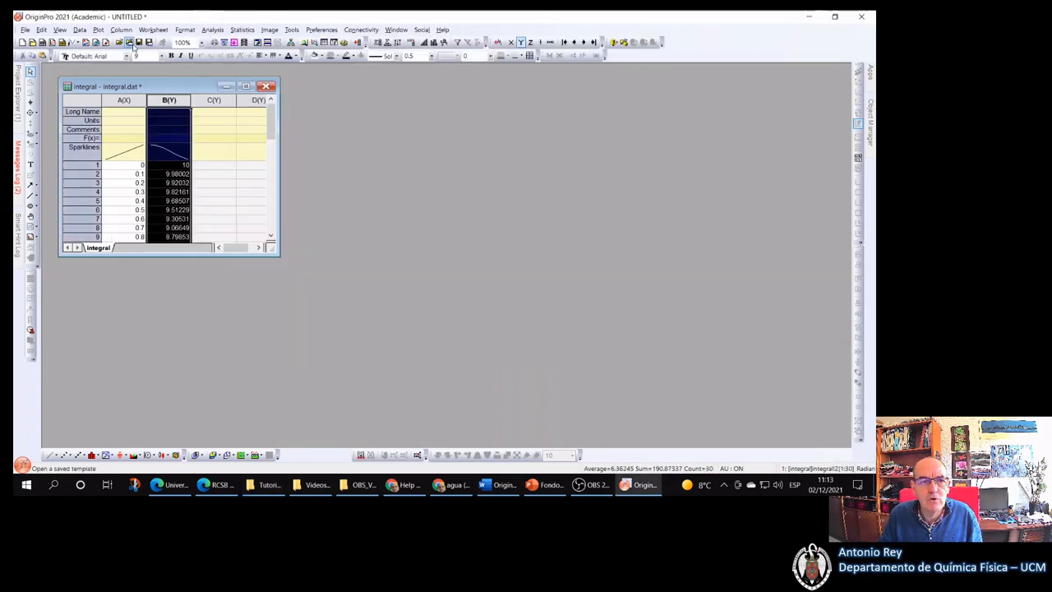
{"action": "left_click", "coordinate": [98, 30]}
{"action": "mouse_move", "coordinate": [127, 65]}
{"action": "left_click", "coordinate": [218, 49]}
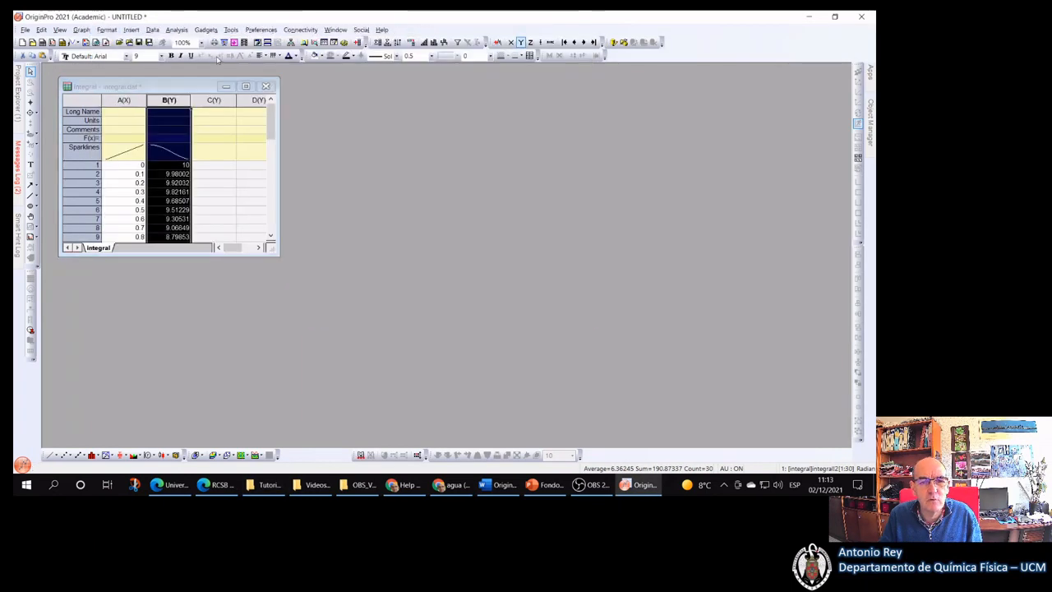
Enlarge the graph window, place it beside the worksheet, and delete the graph's legend.
{"action": "left_click_drag", "start_coordinate": [367, 348], "coordinate": [444, 158]}
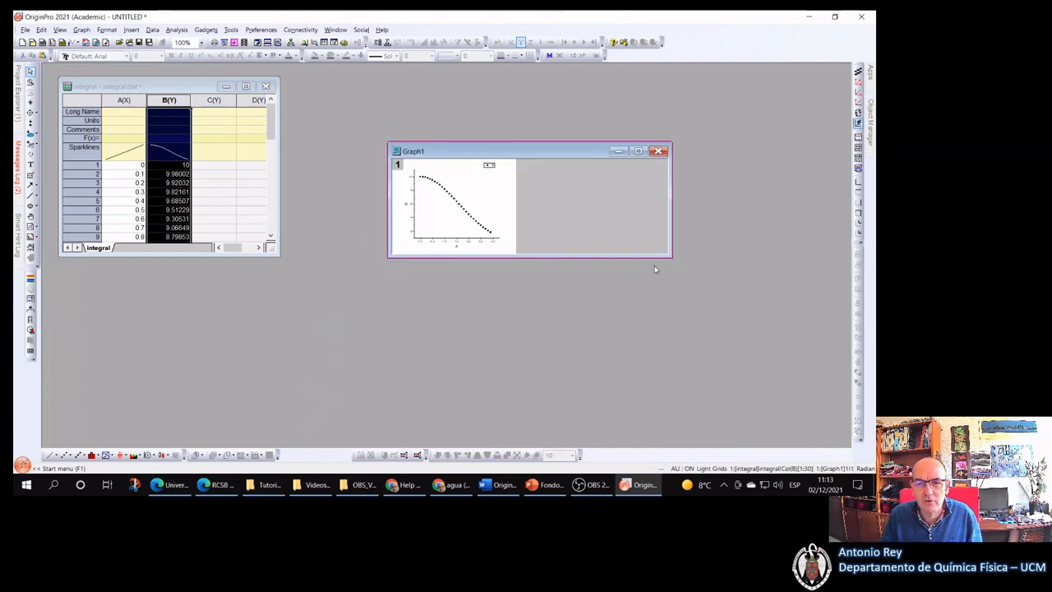
{"action": "left_click_drag", "start_coordinate": [672, 256], "coordinate": [826, 414]}
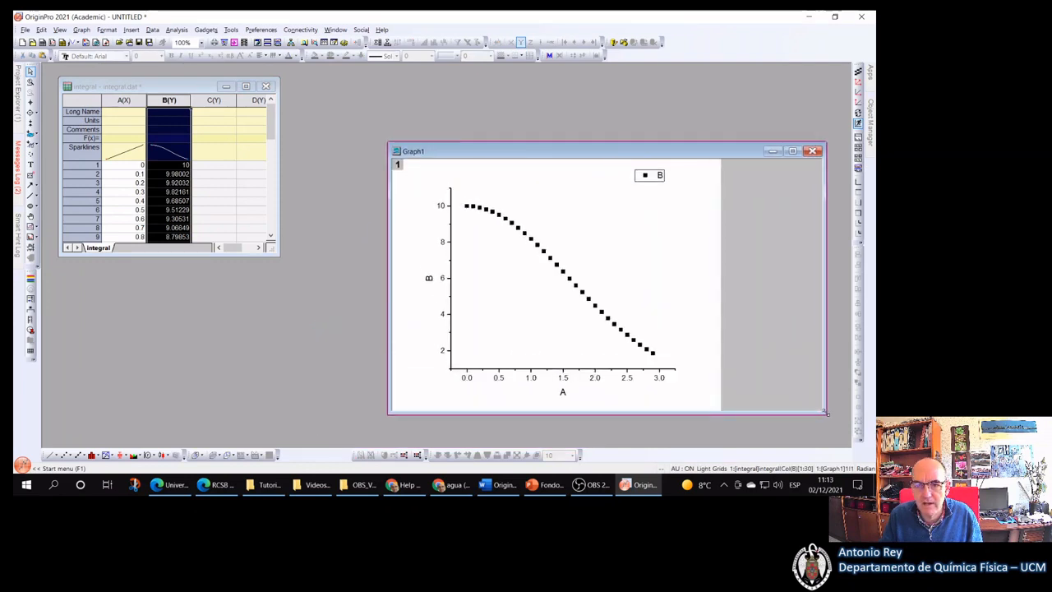
{"action": "left_click", "coordinate": [657, 180]}
{"action": "key", "text": "Delete"}
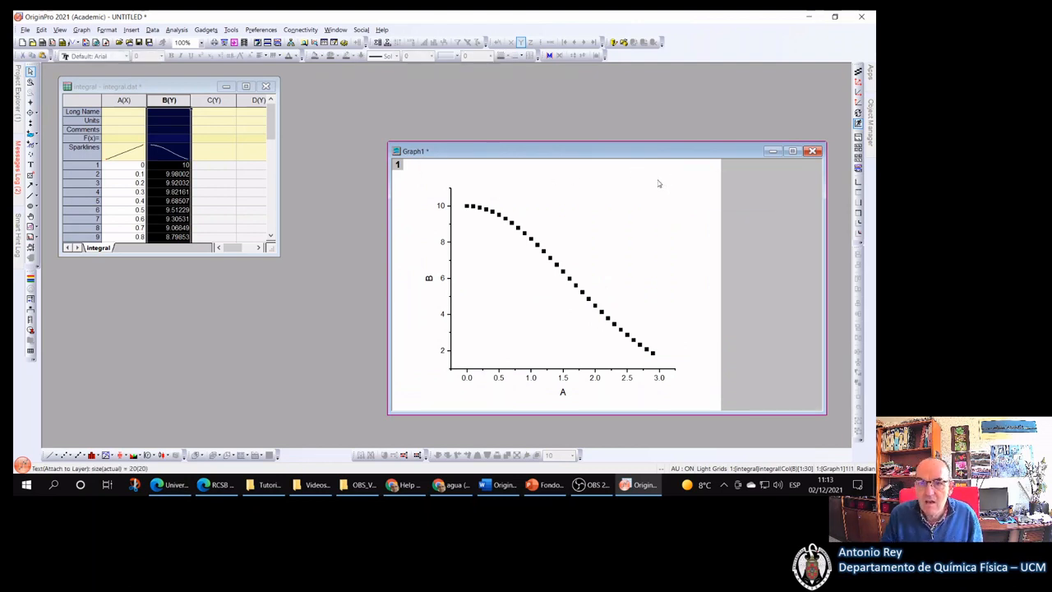
{"action": "left_click_drag", "start_coordinate": [609, 152], "coordinate": [523, 95]}
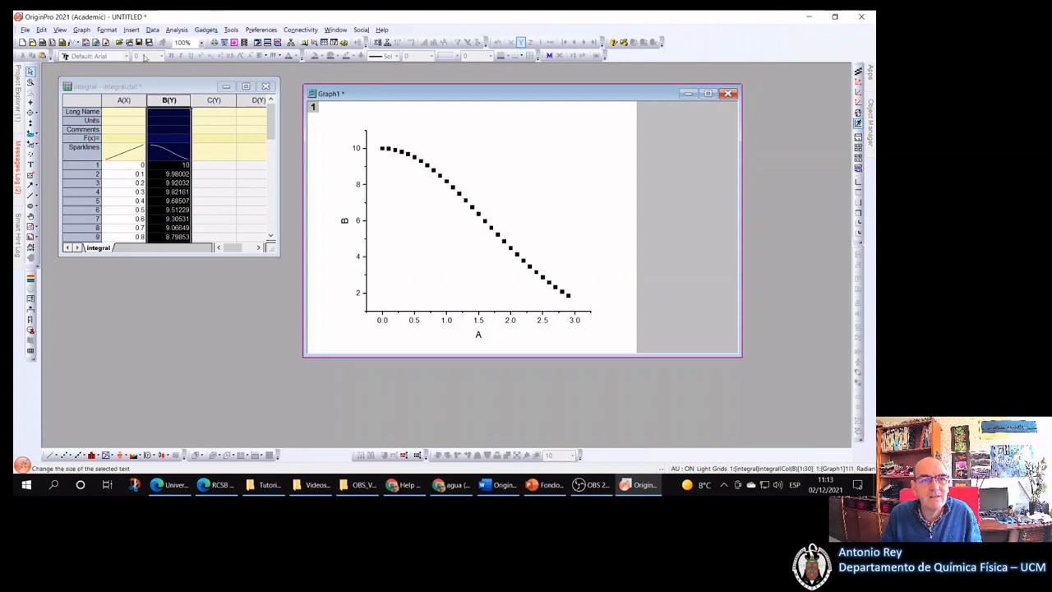
{"action": "left_click", "coordinate": [175, 30]}
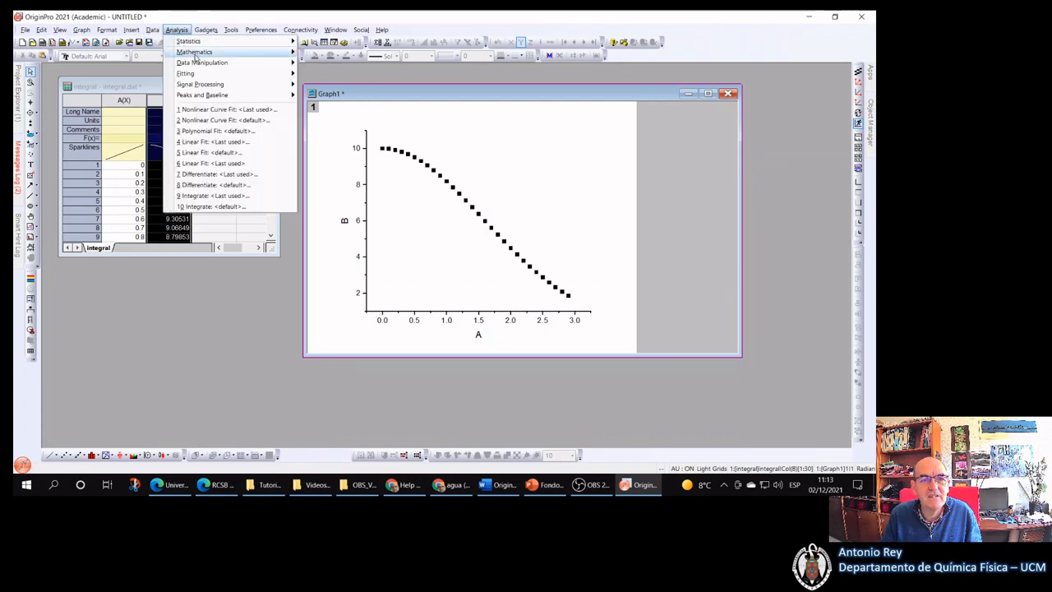
{"action": "mouse_move", "coordinate": [204, 74]}
{"action": "mouse_move", "coordinate": [314, 74]}
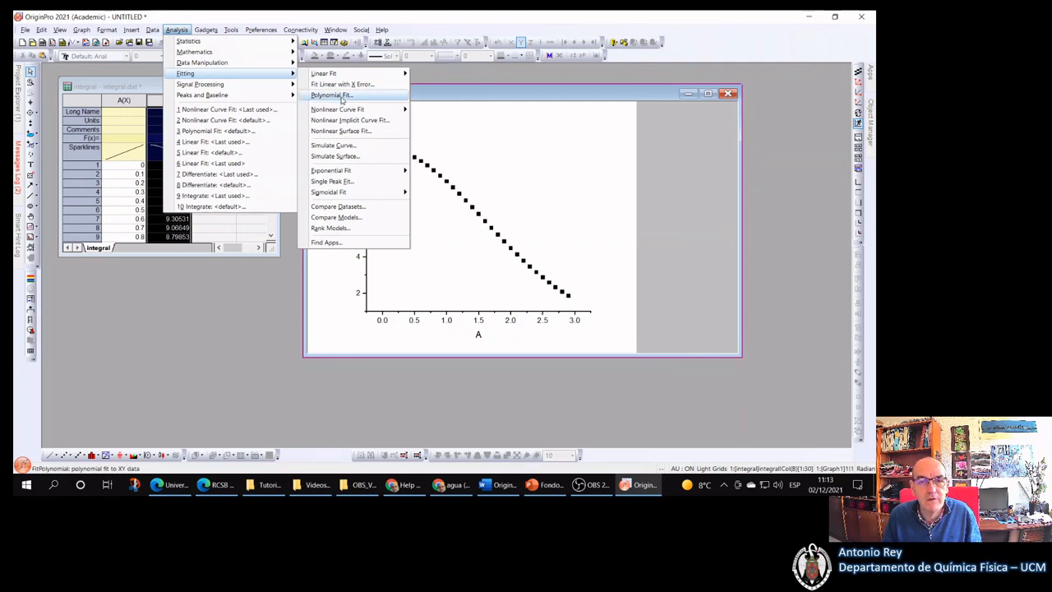
{"action": "left_click", "coordinate": [331, 96]}
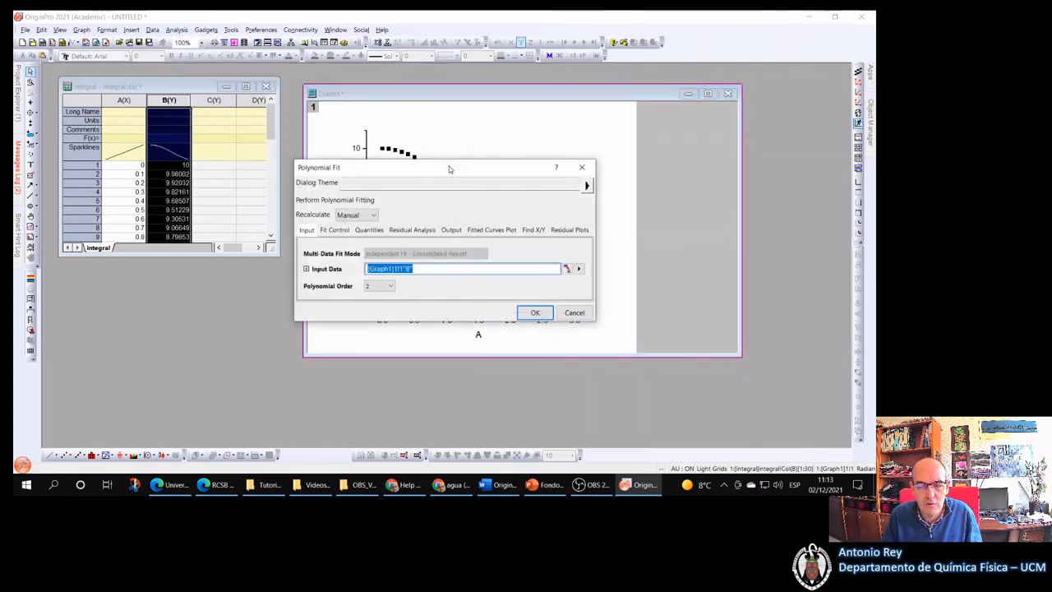
{"action": "left_click", "coordinate": [390, 286]}
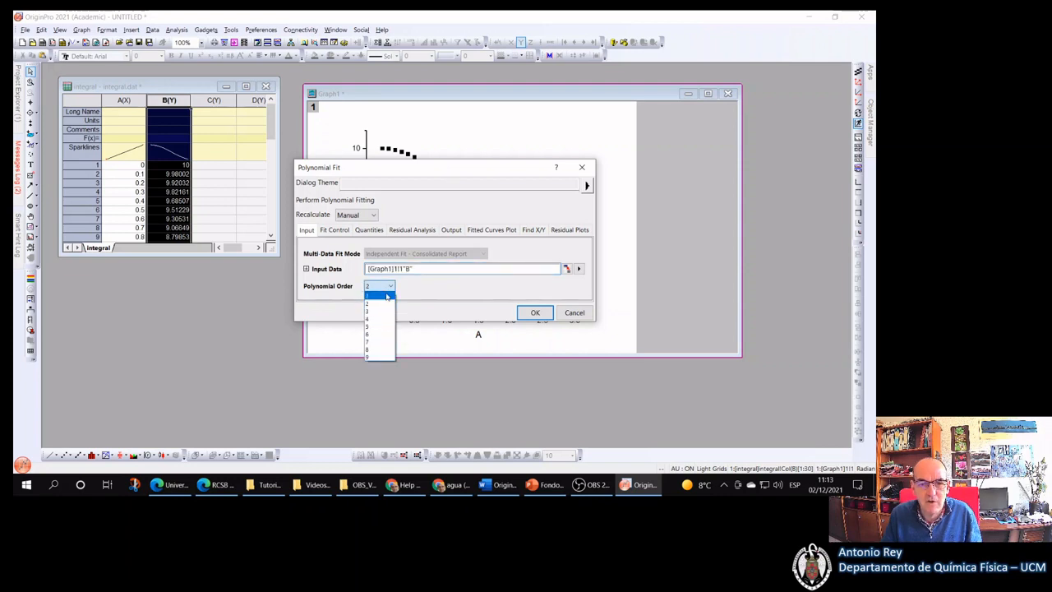
{"action": "left_click", "coordinate": [389, 294]}
{"action": "left_click", "coordinate": [390, 287]}
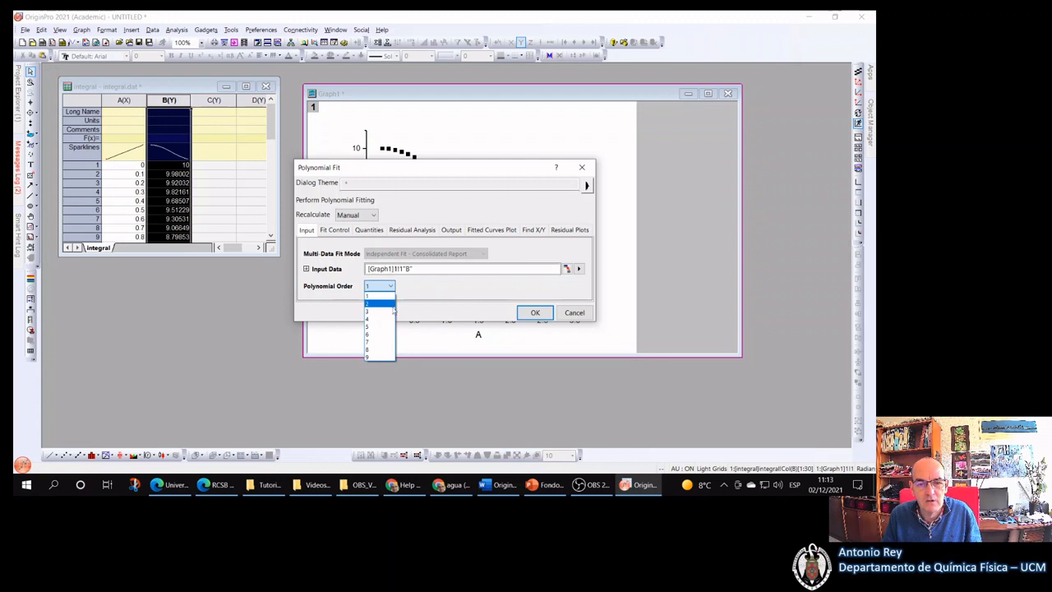
{"action": "left_click", "coordinate": [382, 305]}
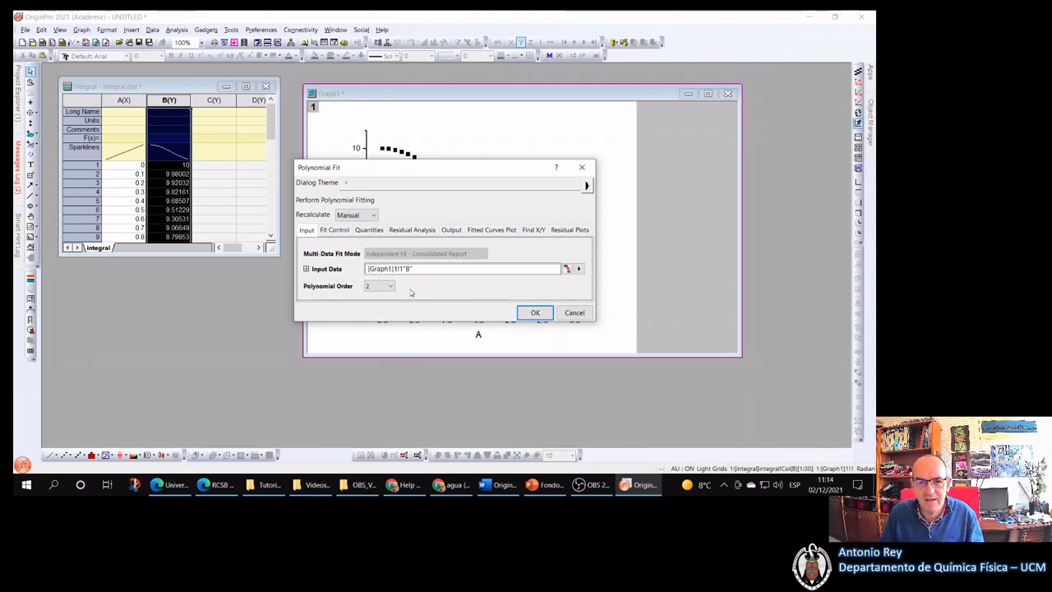
{"action": "left_click", "coordinate": [575, 313]}
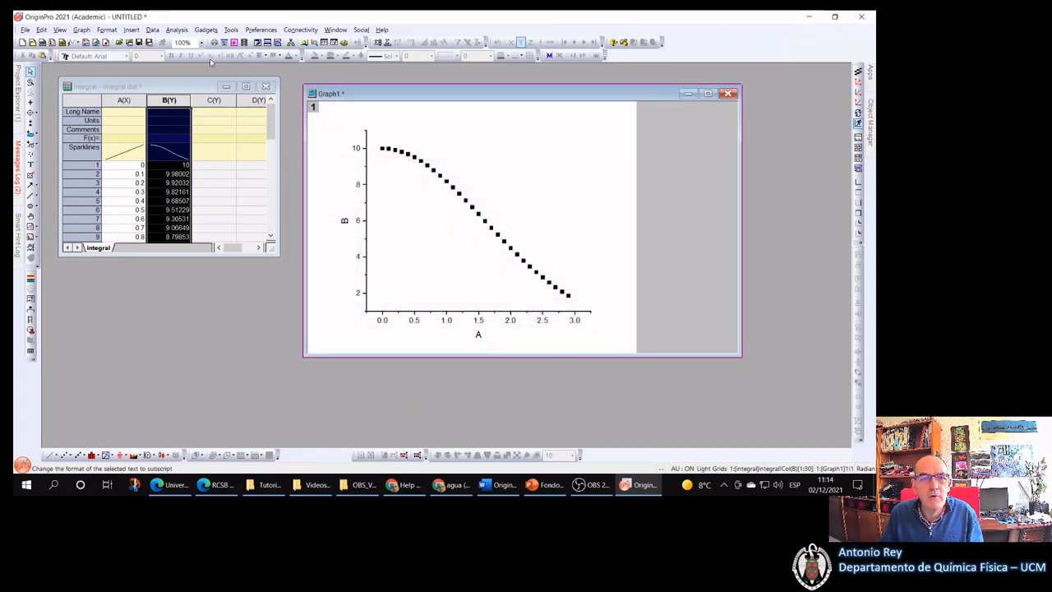
Open the Nonlinear Curve Fit dialog for the plotted data and move it clear of the screen edge.
{"action": "left_click", "coordinate": [176, 31]}
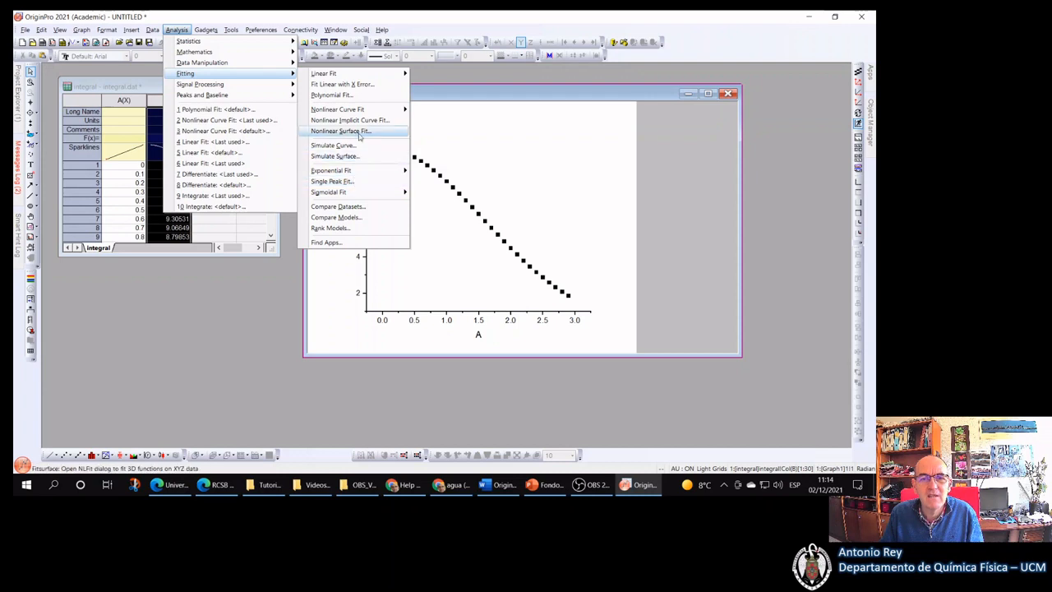
{"action": "mouse_move", "coordinate": [337, 111]}
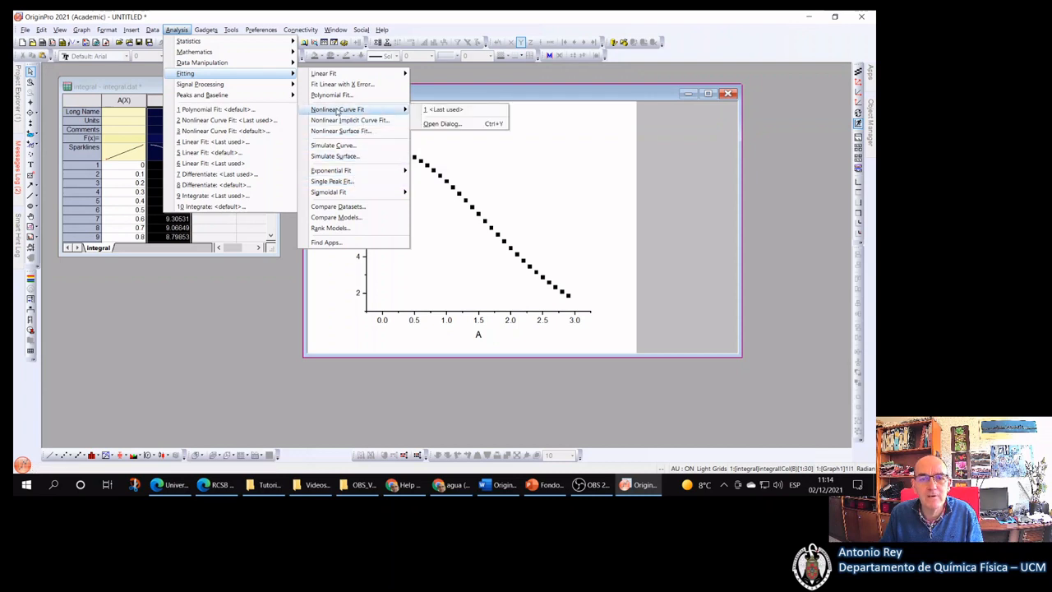
{"action": "left_click", "coordinate": [438, 125]}
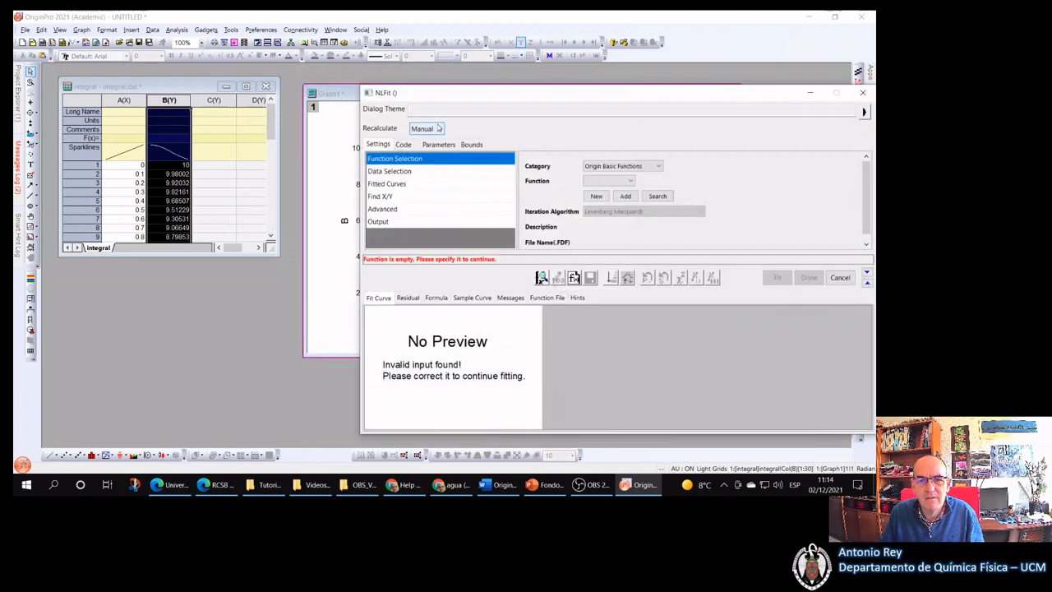
{"action": "left_click_drag", "start_coordinate": [573, 96], "coordinate": [372, 86]}
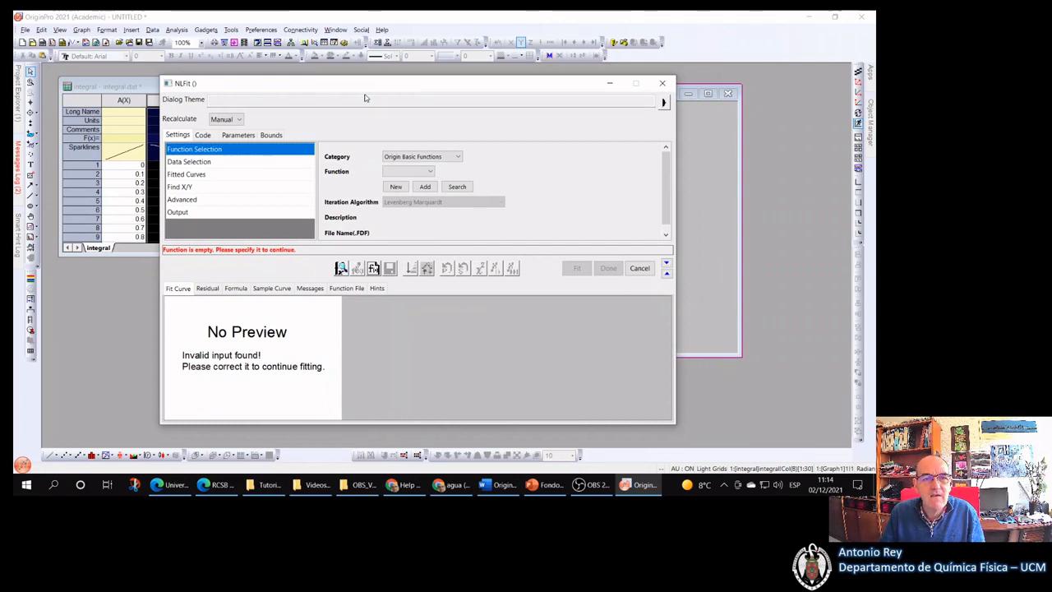
Search the fitting functions for "gaussian" and choose the area version, Gauss, from Origin Basic Functions.
{"action": "left_click", "coordinate": [456, 157]}
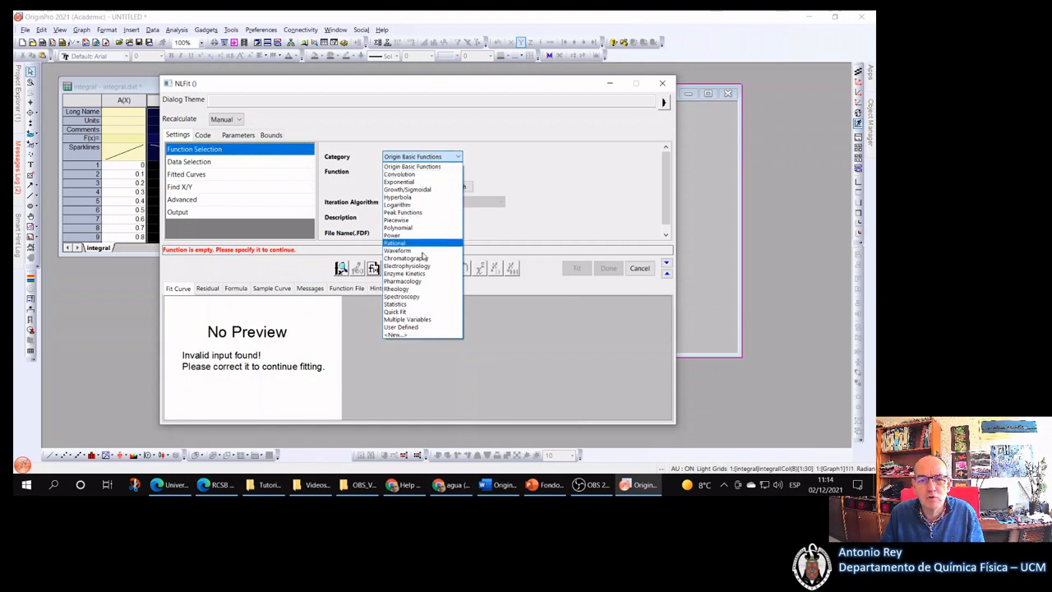
{"action": "left_click", "coordinate": [411, 167]}
{"action": "left_click", "coordinate": [430, 171]}
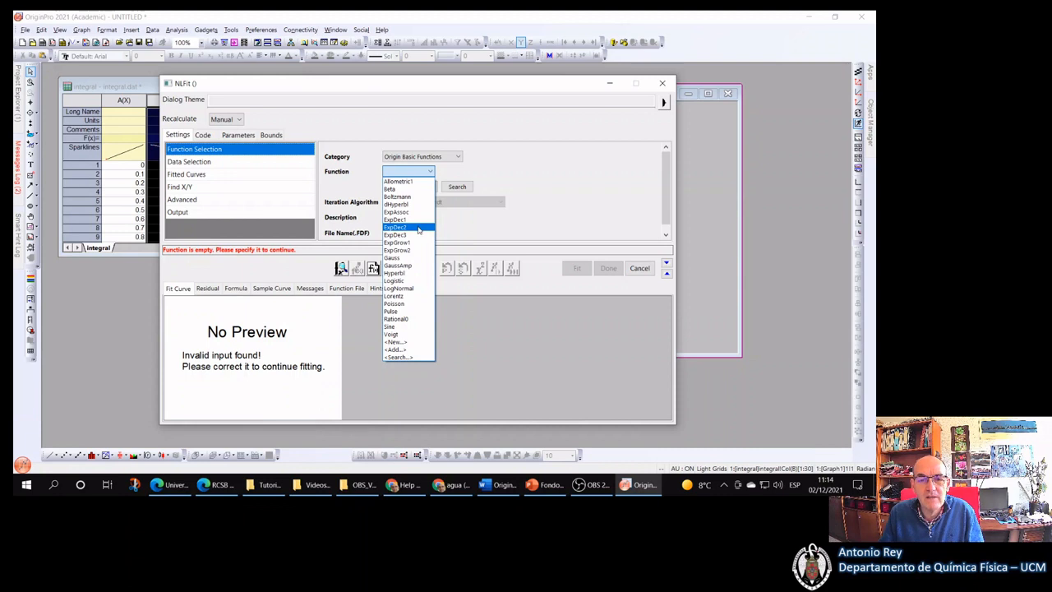
{"action": "left_click", "coordinate": [486, 222]}
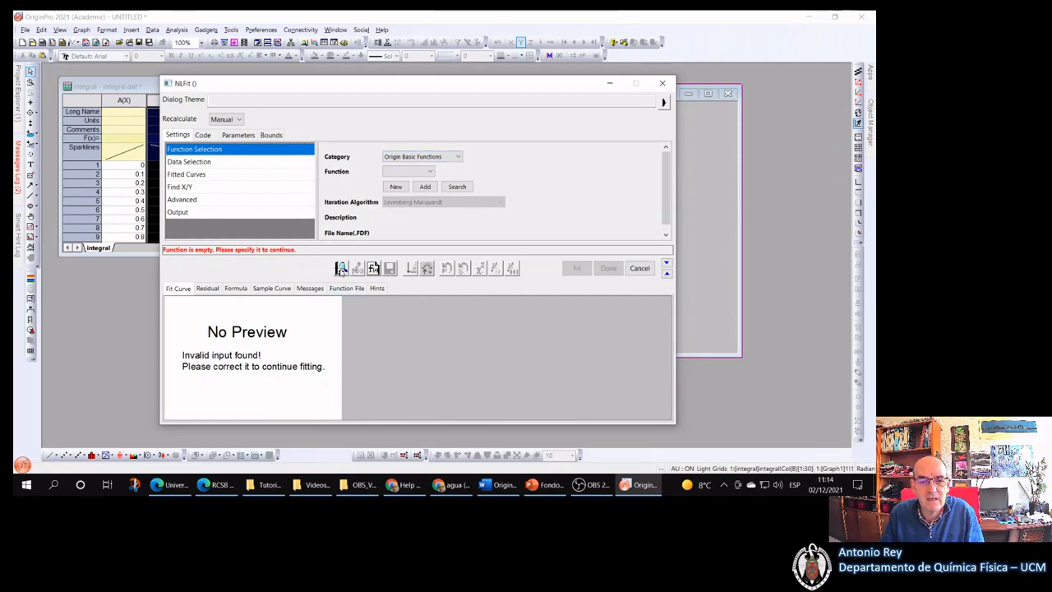
{"action": "left_click", "coordinate": [341, 269]}
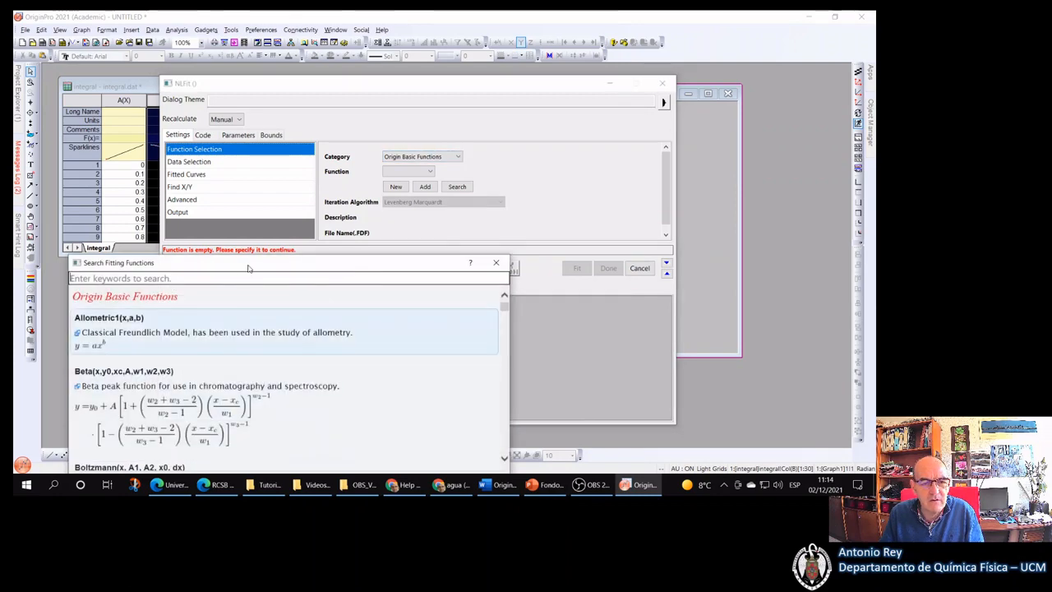
{"action": "left_click_drag", "start_coordinate": [271, 268], "coordinate": [338, 169]}
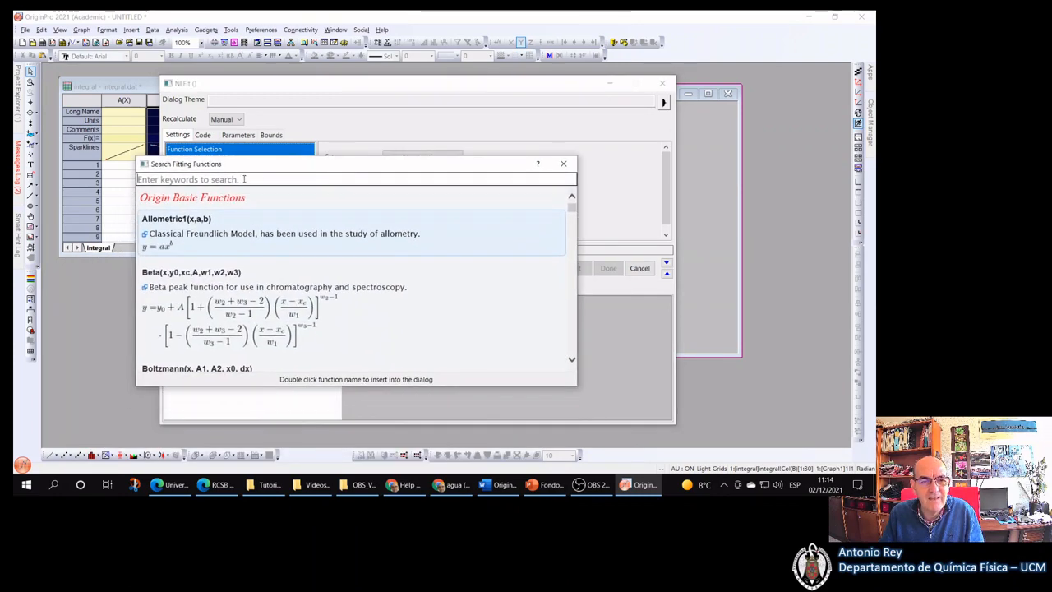
{"action": "type", "text": "gaussian"}
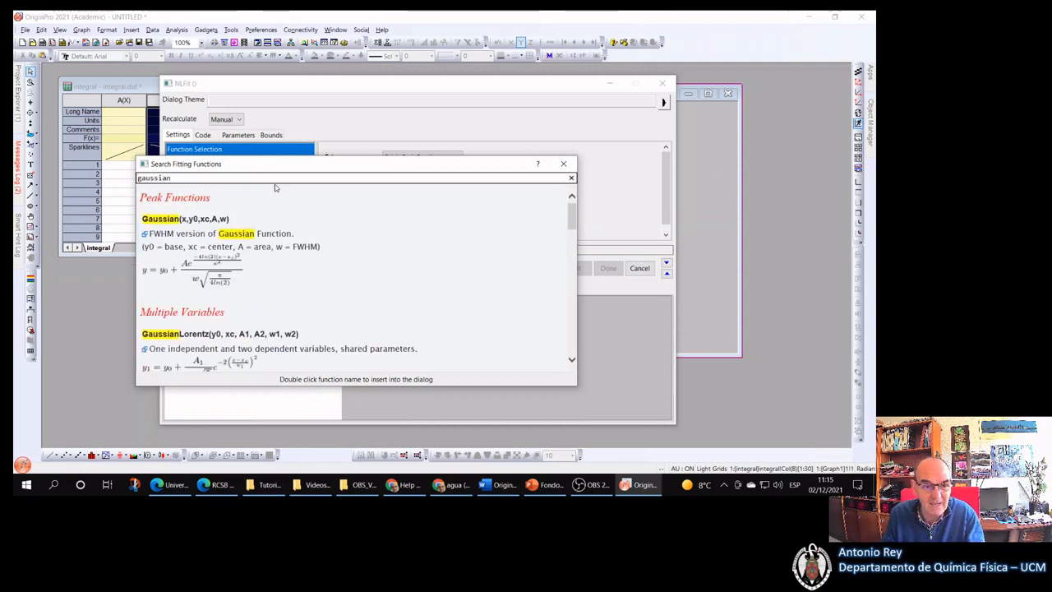
{"action": "scroll", "coordinate": [230, 270], "scroll_direction": "down", "scroll_amount": 3}
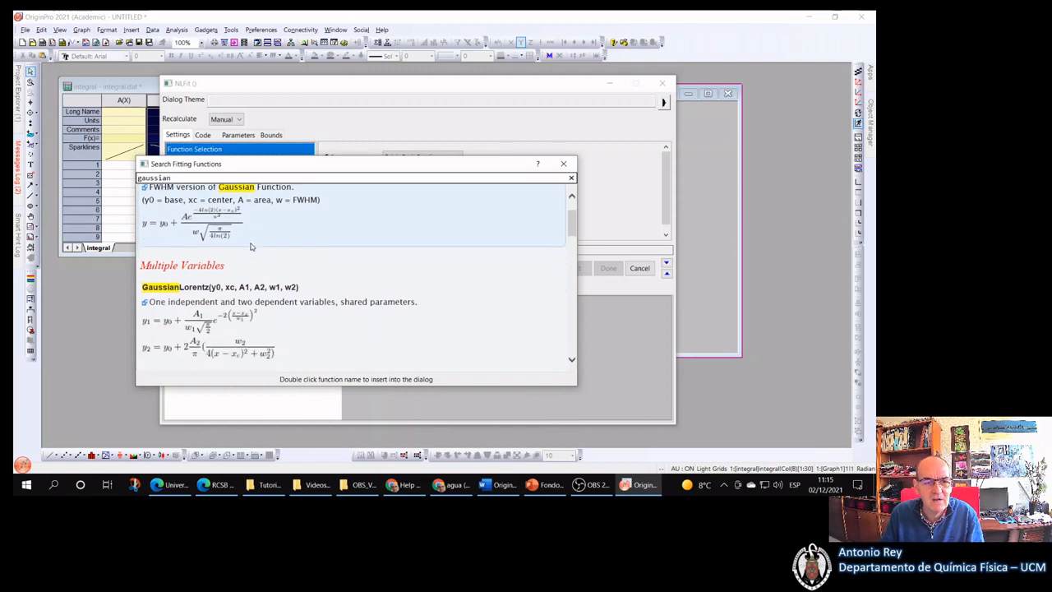
{"action": "scroll", "coordinate": [231, 270], "scroll_direction": "down", "scroll_amount": 3}
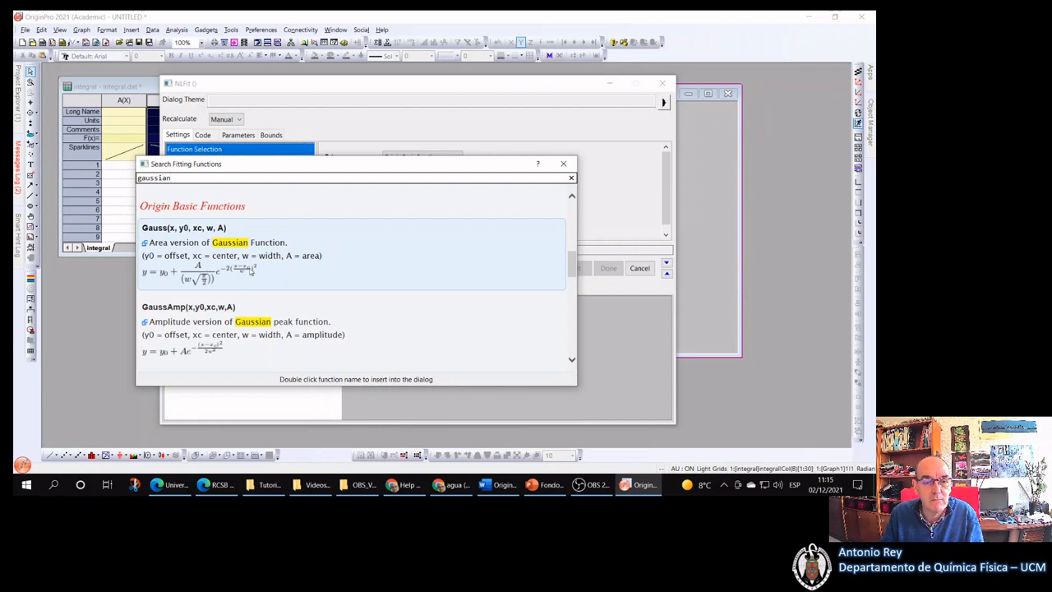
{"action": "mouse_move", "coordinate": [223, 267]}
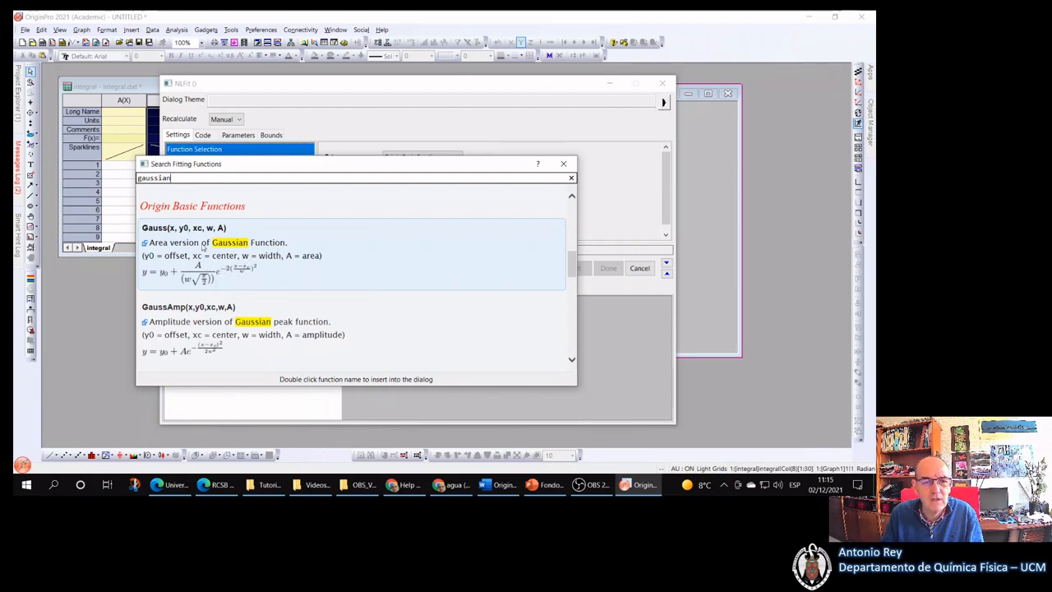
{"action": "double_click", "coordinate": [203, 245]}
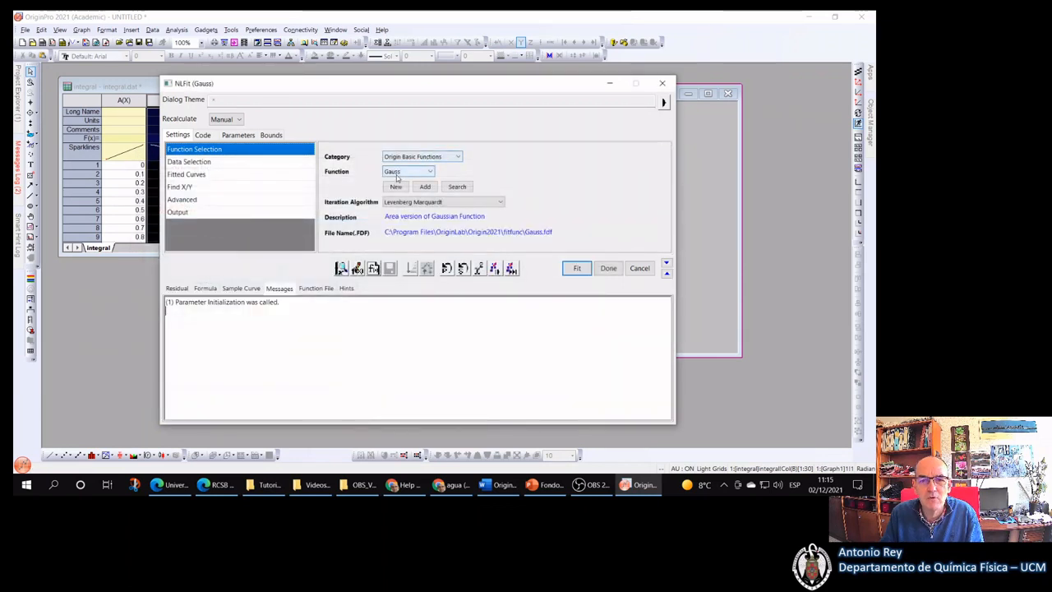
Review the available function categories and the Gauss function's definition in the Fitting Function Organizer.
{"action": "left_click", "coordinate": [447, 159]}
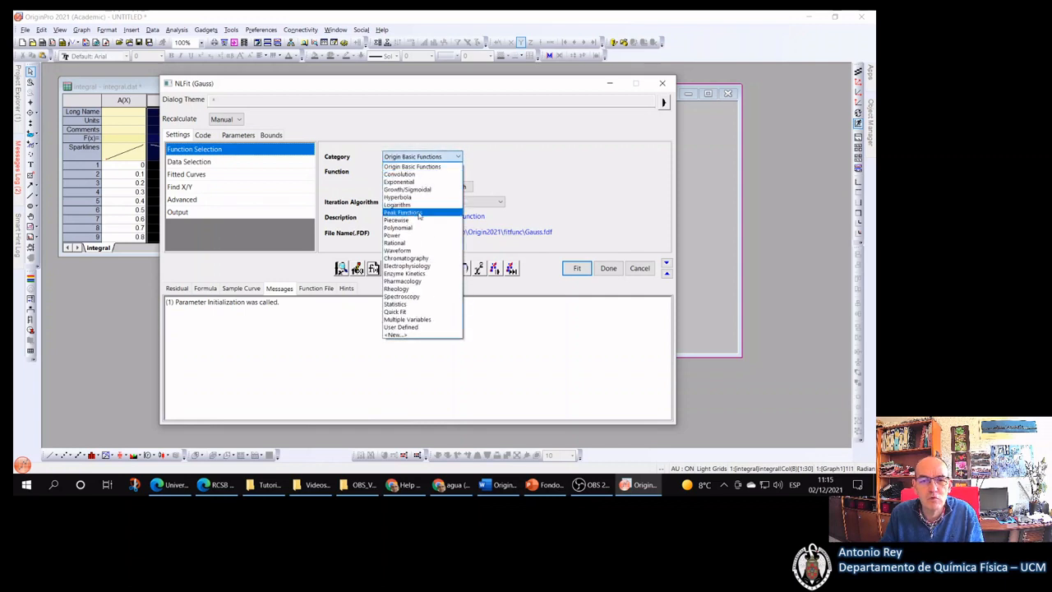
{"action": "left_click", "coordinate": [497, 162]}
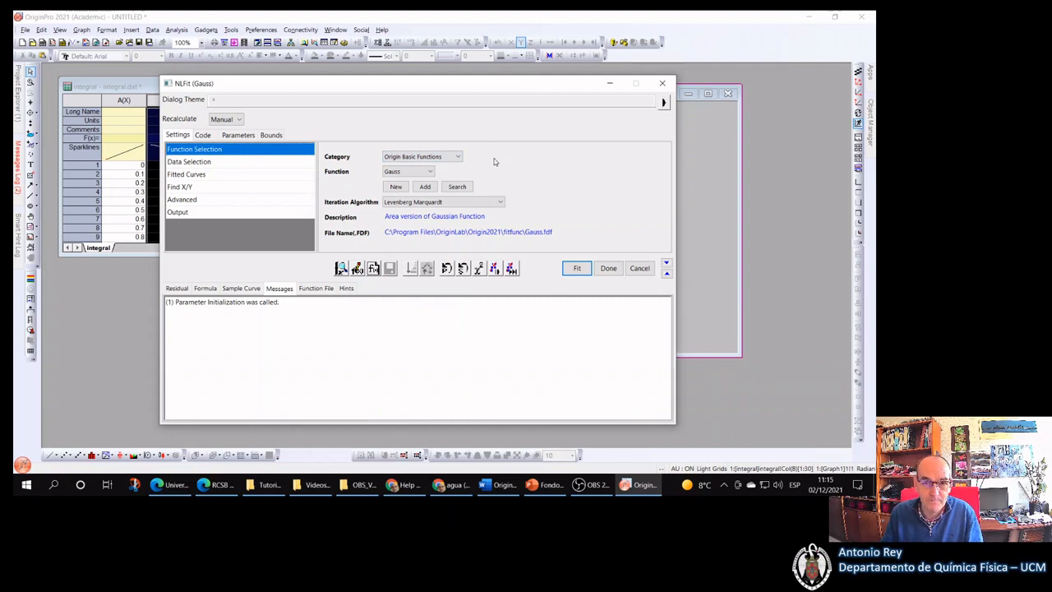
{"action": "left_click", "coordinate": [452, 160]}
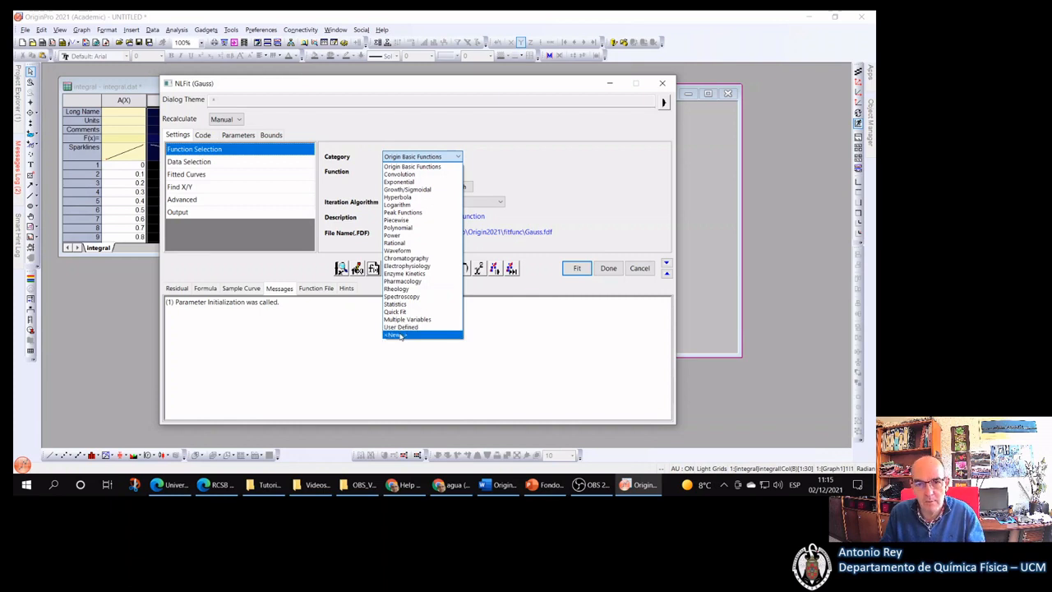
{"action": "left_click", "coordinate": [521, 153]}
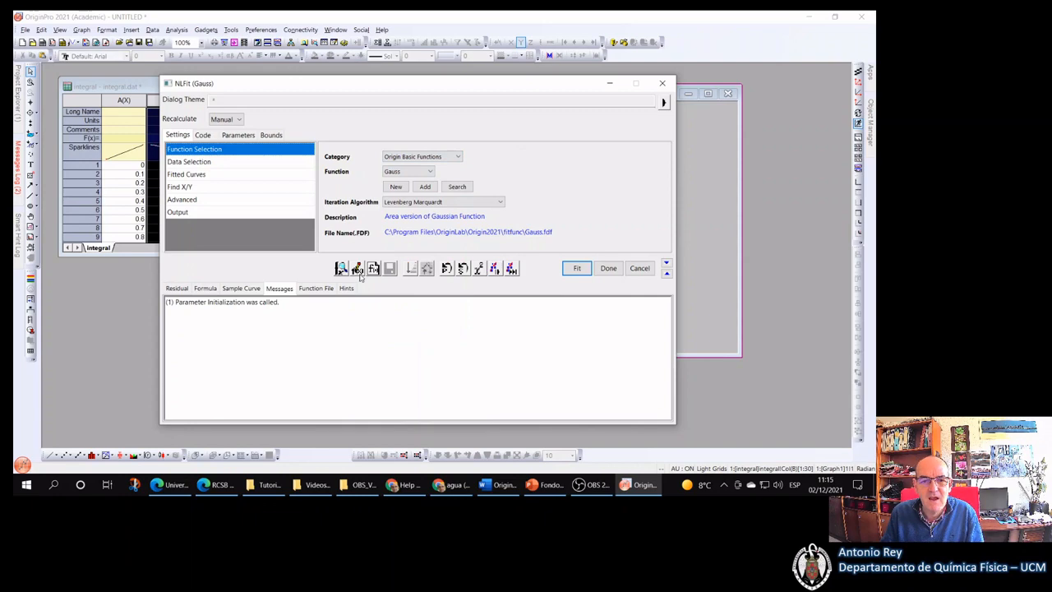
{"action": "left_click", "coordinate": [358, 268]}
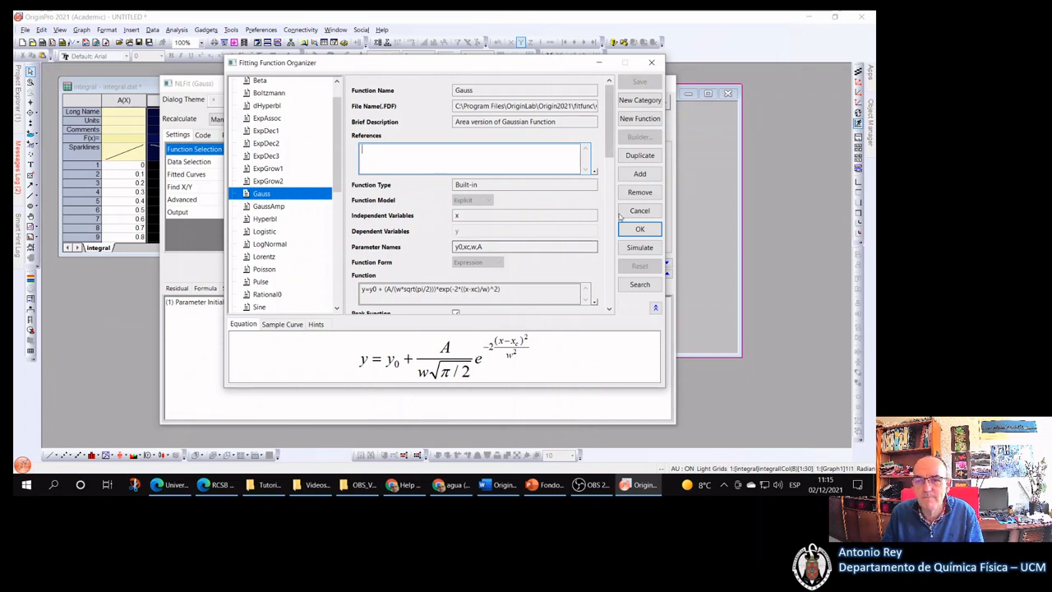
{"action": "left_click", "coordinate": [639, 229]}
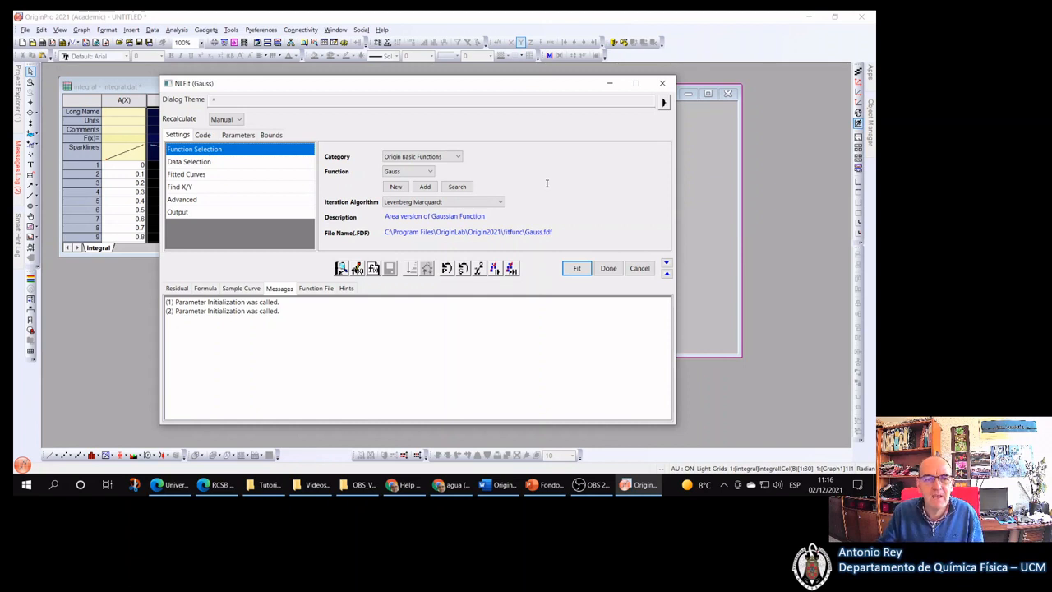
Show the Gauss fit's parameter list and check the function's equation in the Fitting Function Organizer, leaving the definition as it is.
{"action": "left_click", "coordinate": [238, 135]}
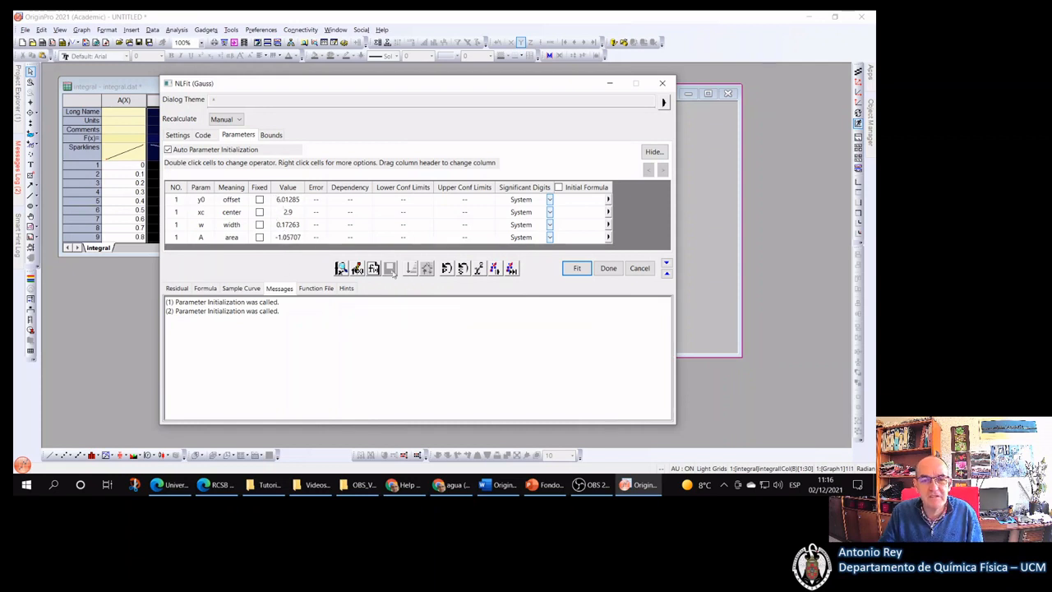
{"action": "left_click", "coordinate": [351, 271]}
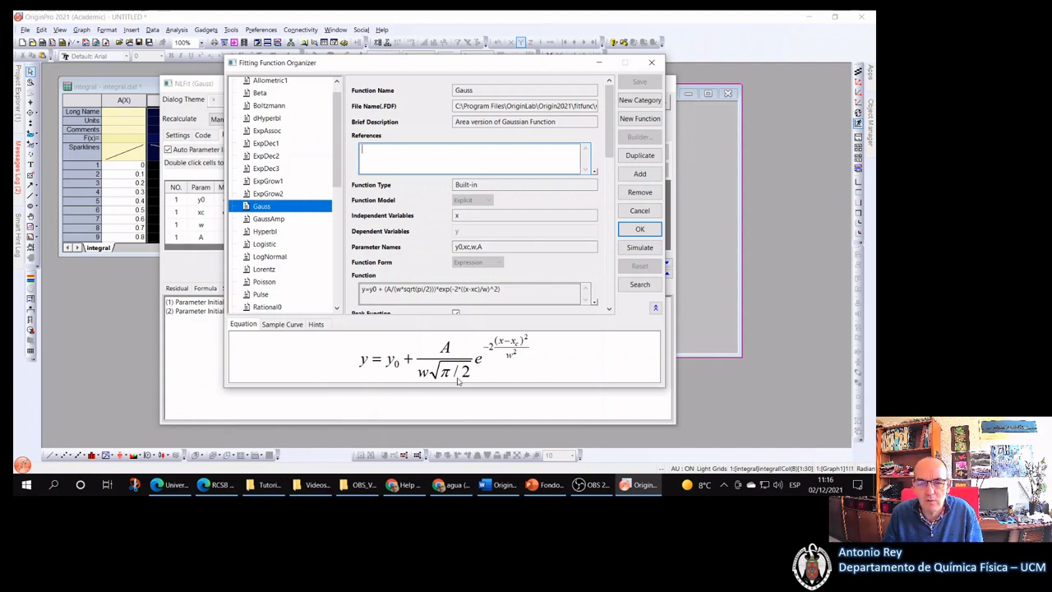
{"action": "left_click", "coordinate": [640, 212]}
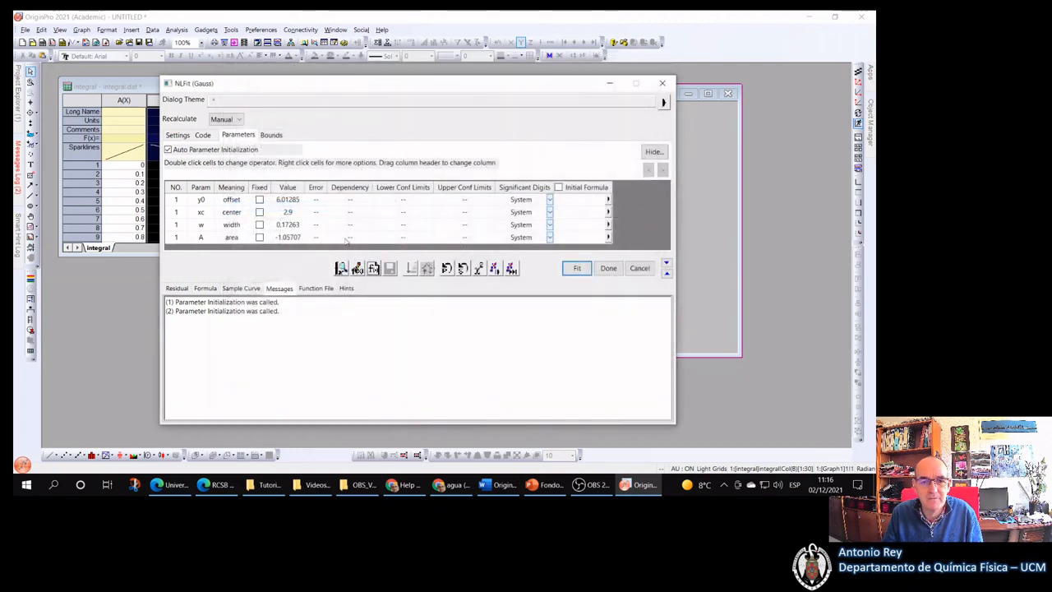
Set the initial parameter values to 0 for the offset y0, 0 for the center xc, and 10 for the area A.
{"action": "left_click", "coordinate": [281, 202]}
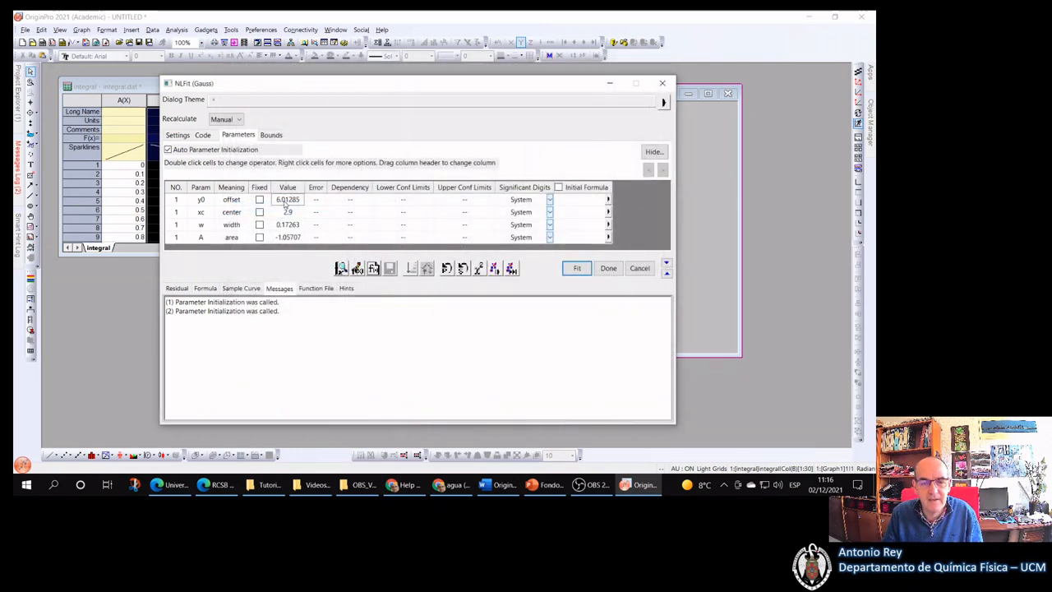
{"action": "double_click", "coordinate": [285, 203]}
{"action": "type", "text": "0"}
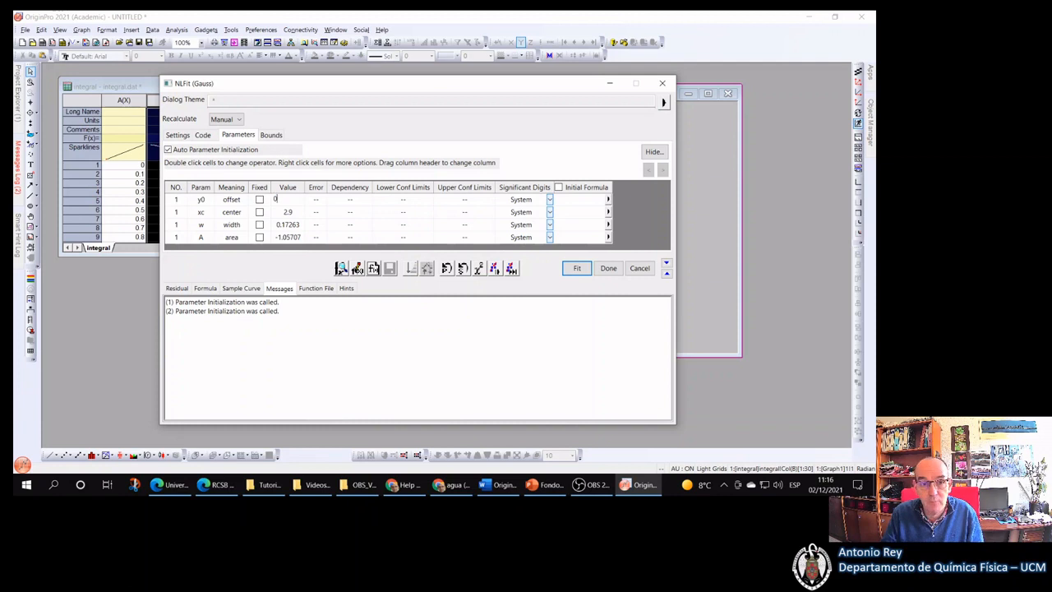
{"action": "left_click", "coordinate": [259, 200]}
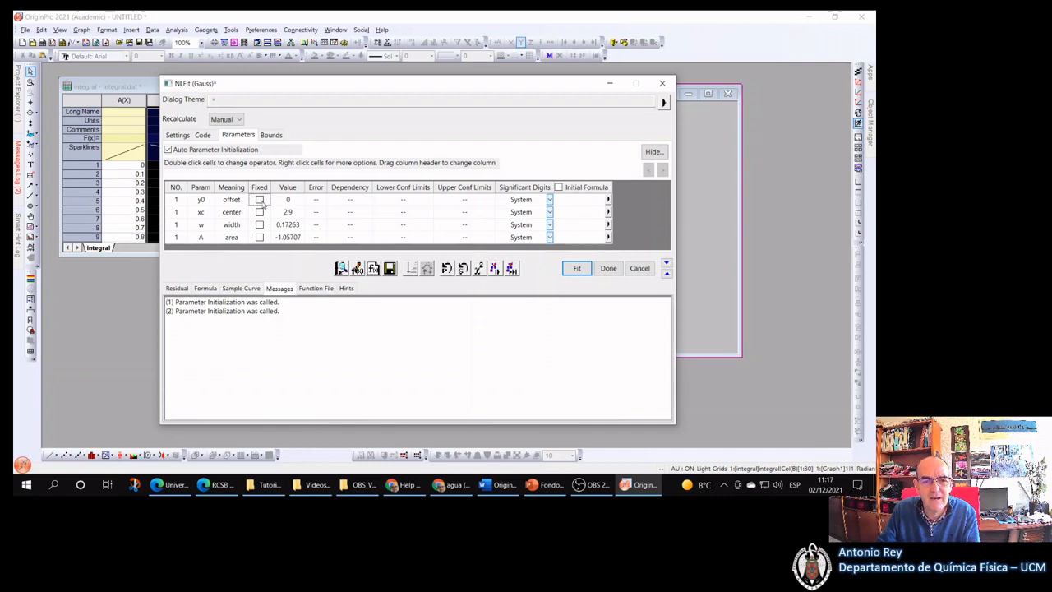
{"action": "double_click", "coordinate": [288, 212]}
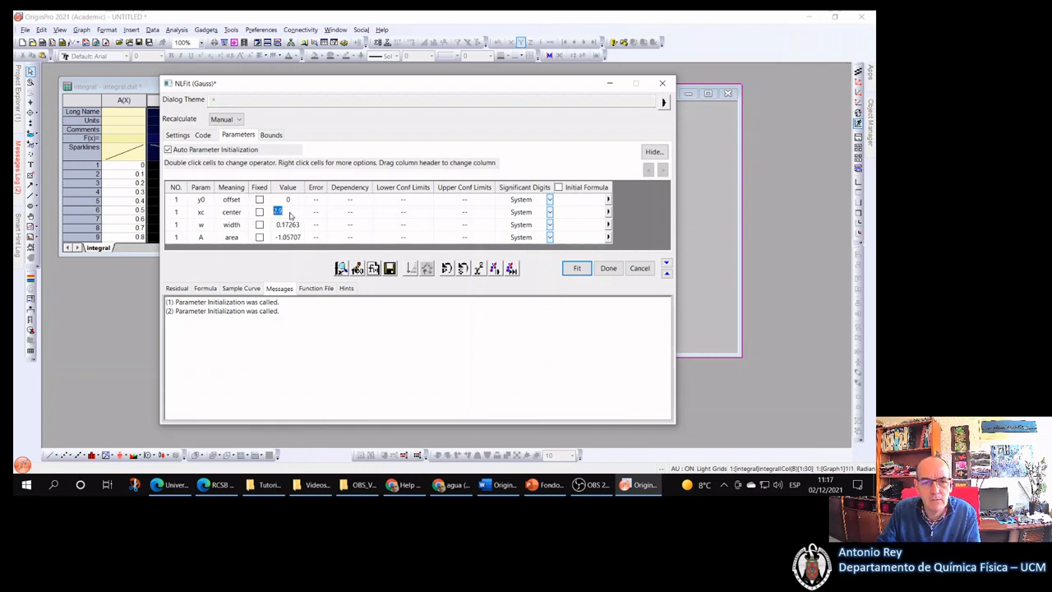
{"action": "type", "text": "0"}
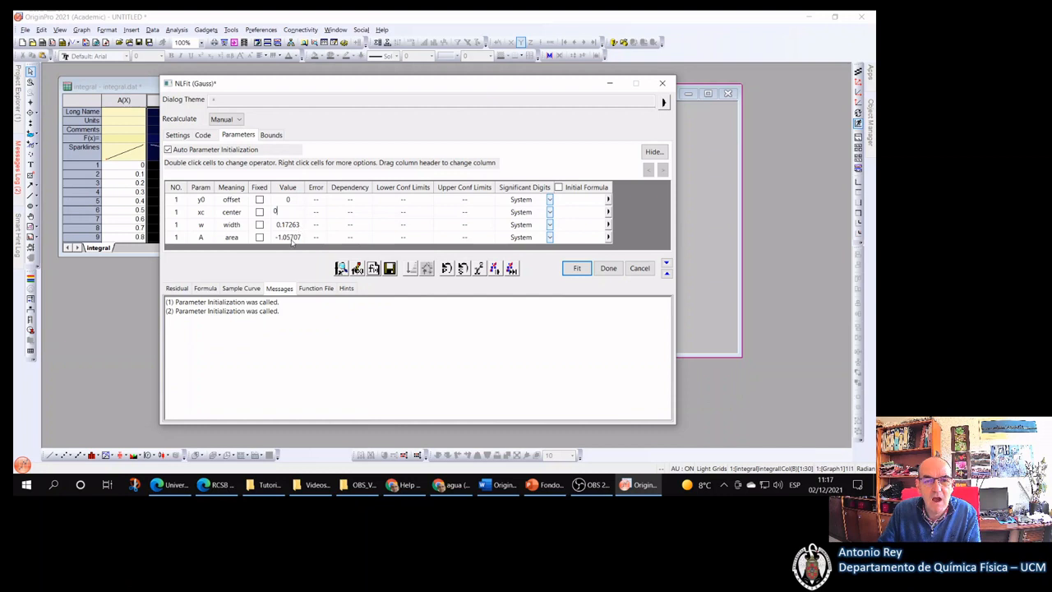
{"action": "double_click", "coordinate": [289, 238]}
{"action": "type", "text": "10"}
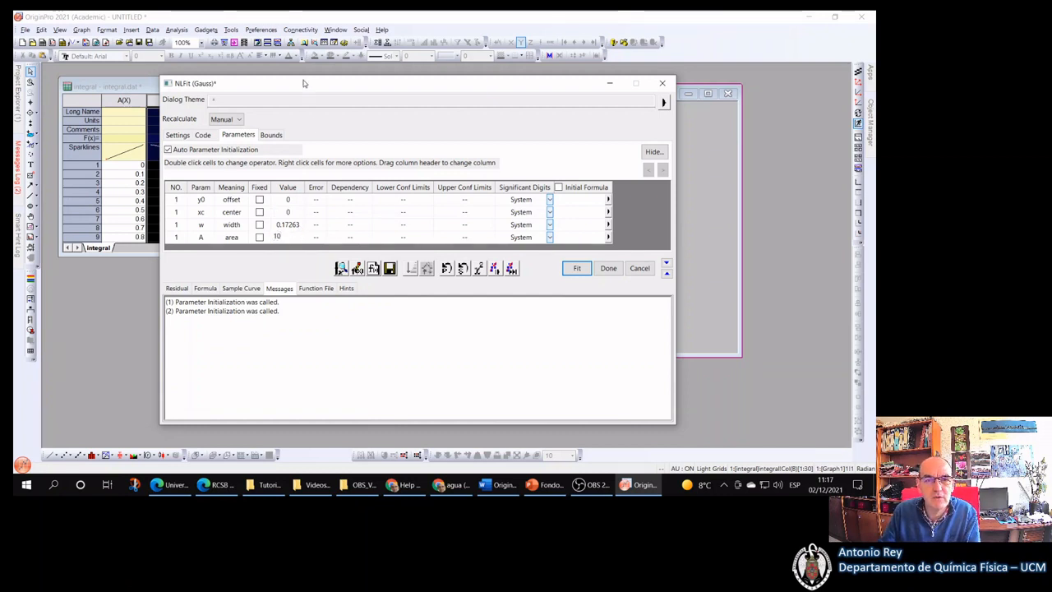
Calculate the chi-square for the initial parameter values and move the fit dialog aside to show the preview curve on the graph.
{"action": "left_click_drag", "start_coordinate": [302, 83], "coordinate": [583, 97]}
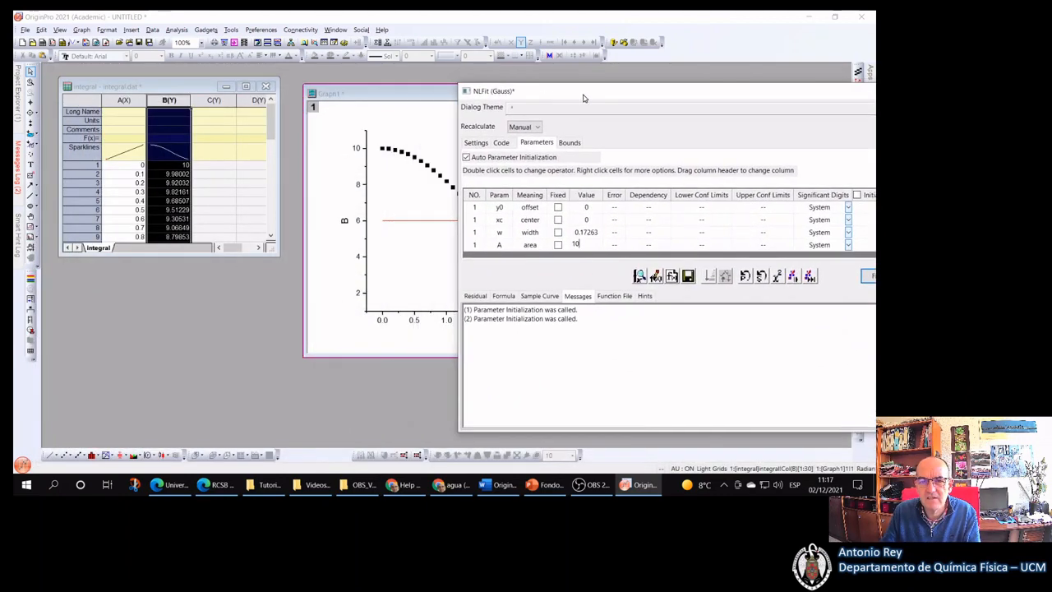
{"action": "left_click", "coordinate": [438, 103]}
{"action": "left_click", "coordinate": [715, 345]}
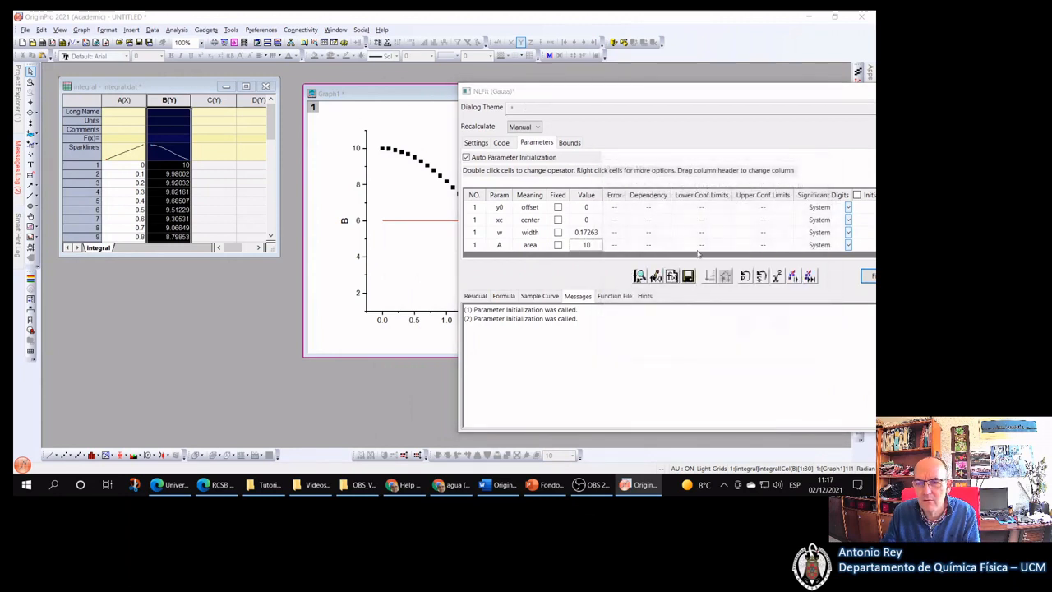
{"action": "left_click_drag", "start_coordinate": [456, 146], "coordinate": [486, 145]}
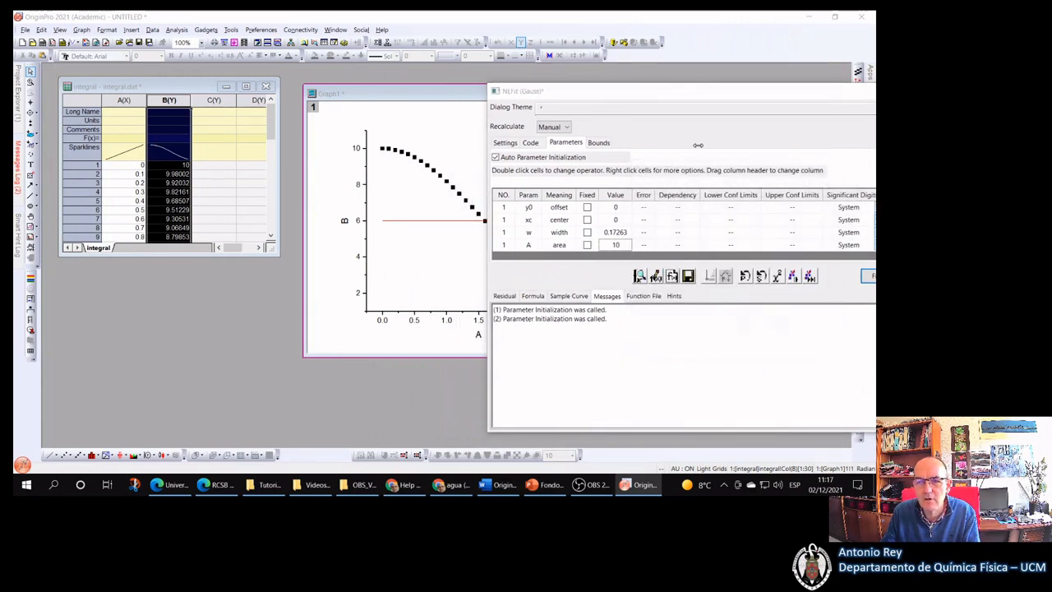
{"action": "left_click_drag", "start_coordinate": [682, 93], "coordinate": [590, 93]}
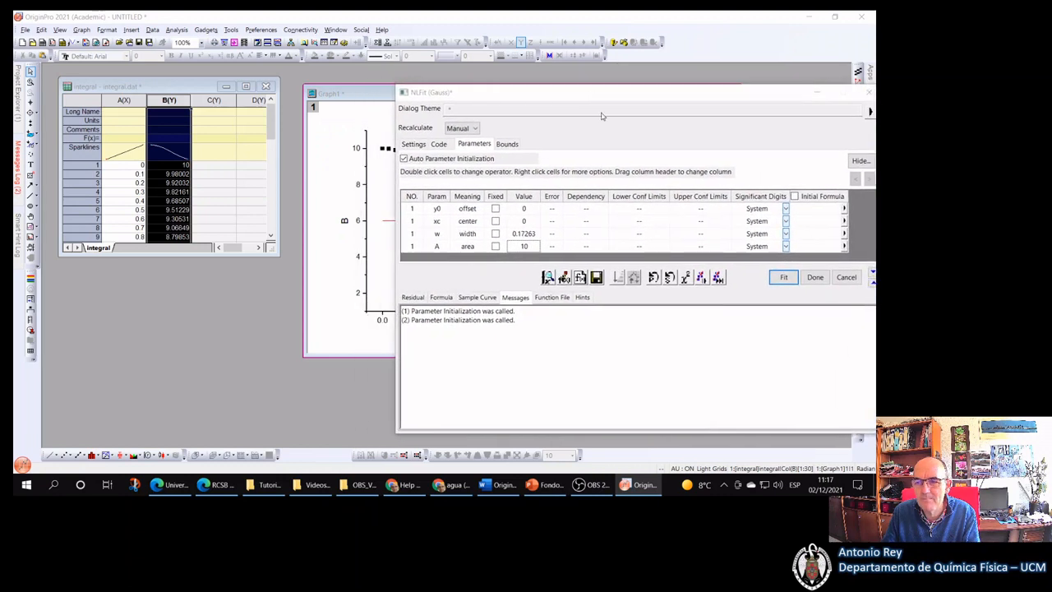
{"action": "left_click", "coordinate": [689, 281]}
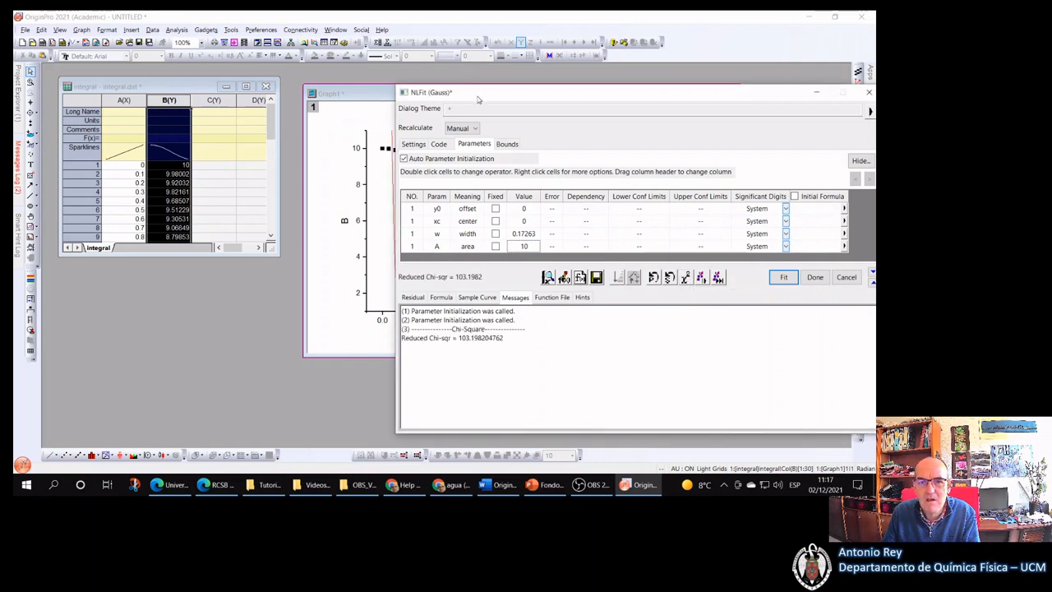
{"action": "left_click_drag", "start_coordinate": [478, 100], "coordinate": [537, 106]}
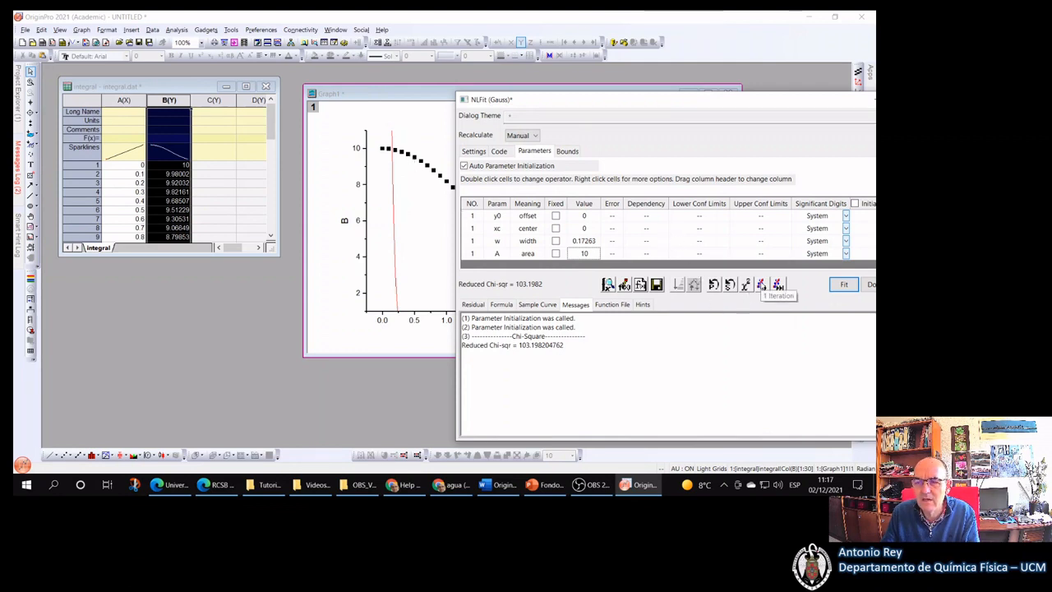
Run five single fit iterations one at a time, and run the Gauss fit until it converges.
{"action": "left_click", "coordinate": [761, 285]}
{"action": "left_click", "coordinate": [761, 285]}
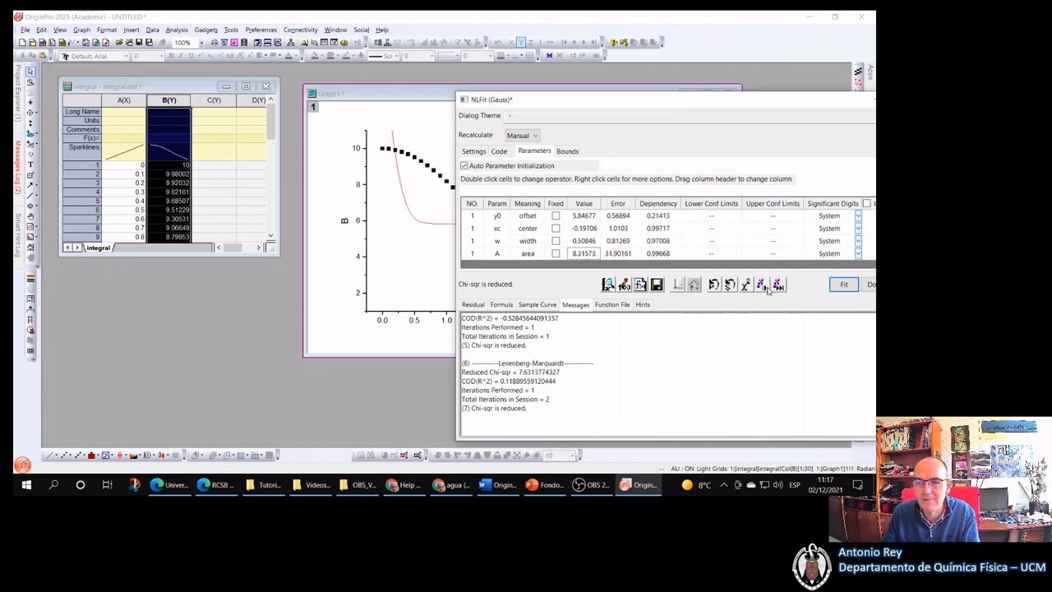
{"action": "left_click", "coordinate": [766, 287]}
{"action": "left_click", "coordinate": [765, 287]}
{"action": "left_click", "coordinate": [766, 287]}
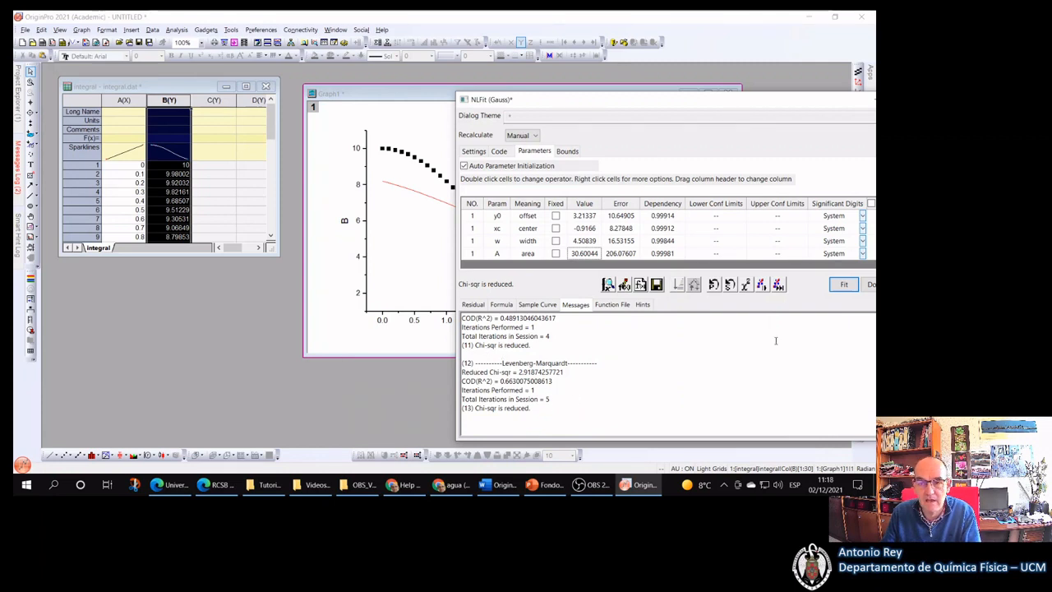
{"action": "left_click", "coordinate": [778, 285]}
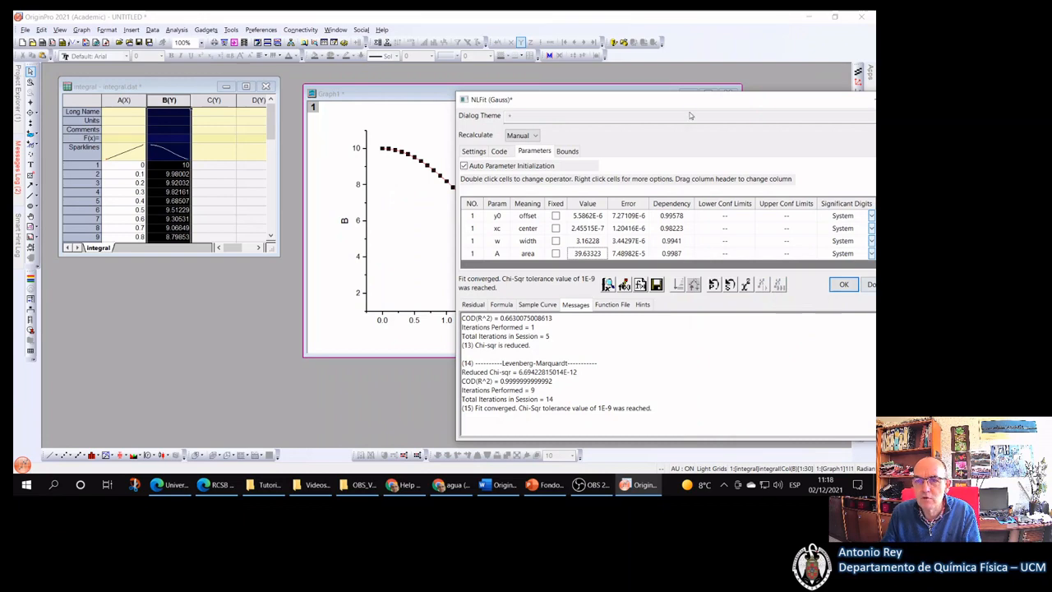
Accept the fit and switch to its report sheet, and move the results table on the graph into the empty area above the curve.
{"action": "left_click_drag", "start_coordinate": [692, 108], "coordinate": [647, 115]}
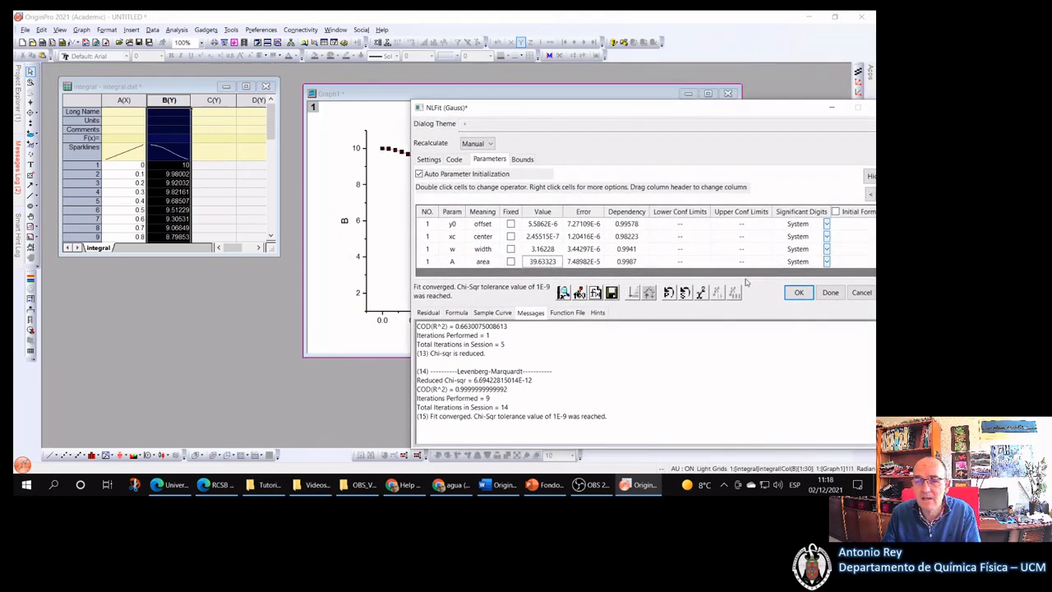
{"action": "left_click", "coordinate": [794, 292]}
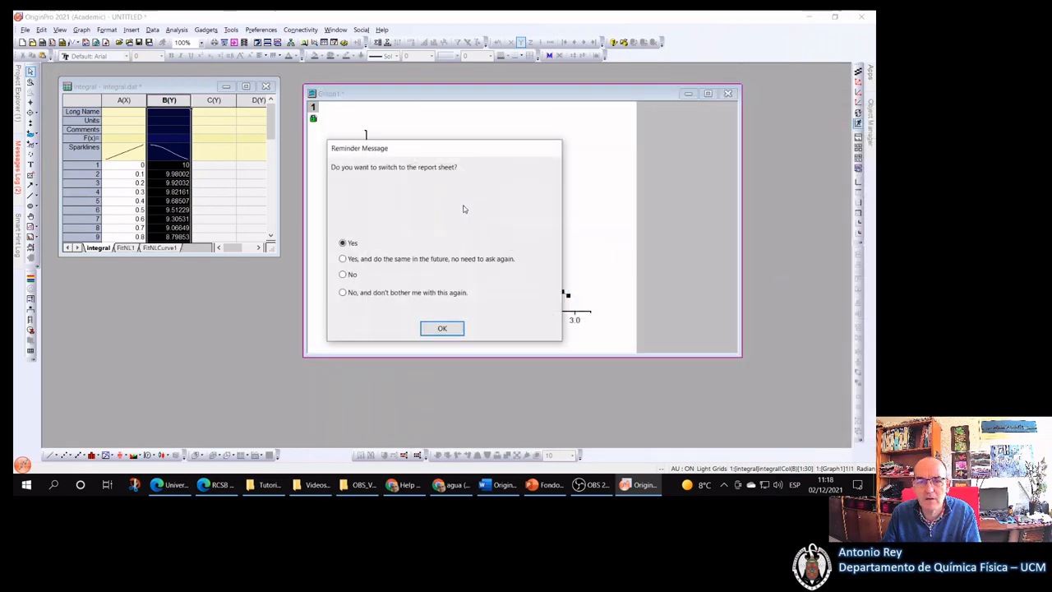
{"action": "left_click", "coordinate": [441, 328]}
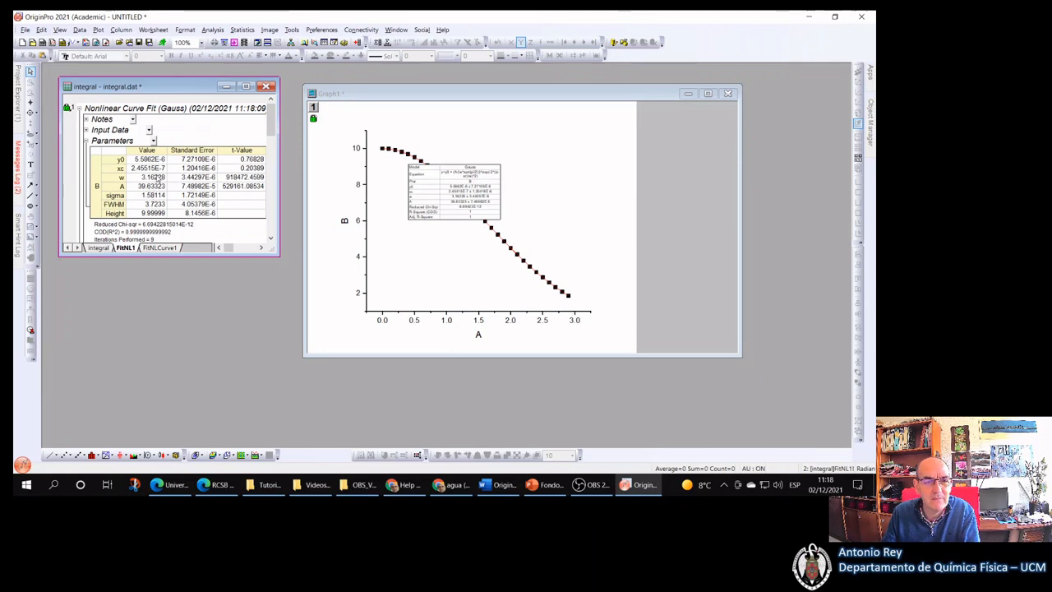
{"action": "left_click_drag", "start_coordinate": [466, 194], "coordinate": [577, 166]}
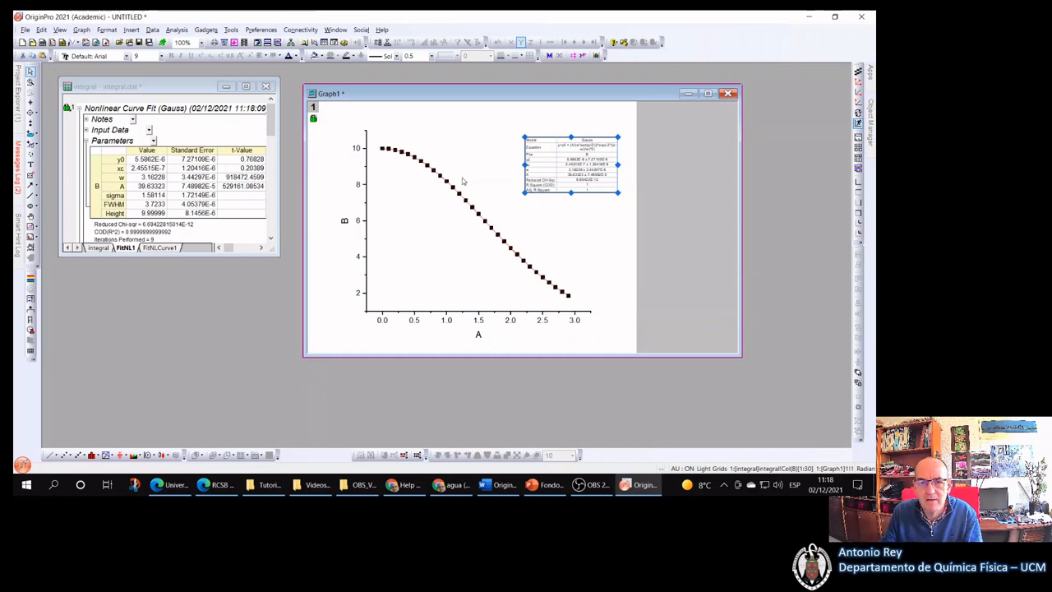
{"action": "mouse_move", "coordinate": [439, 177]}
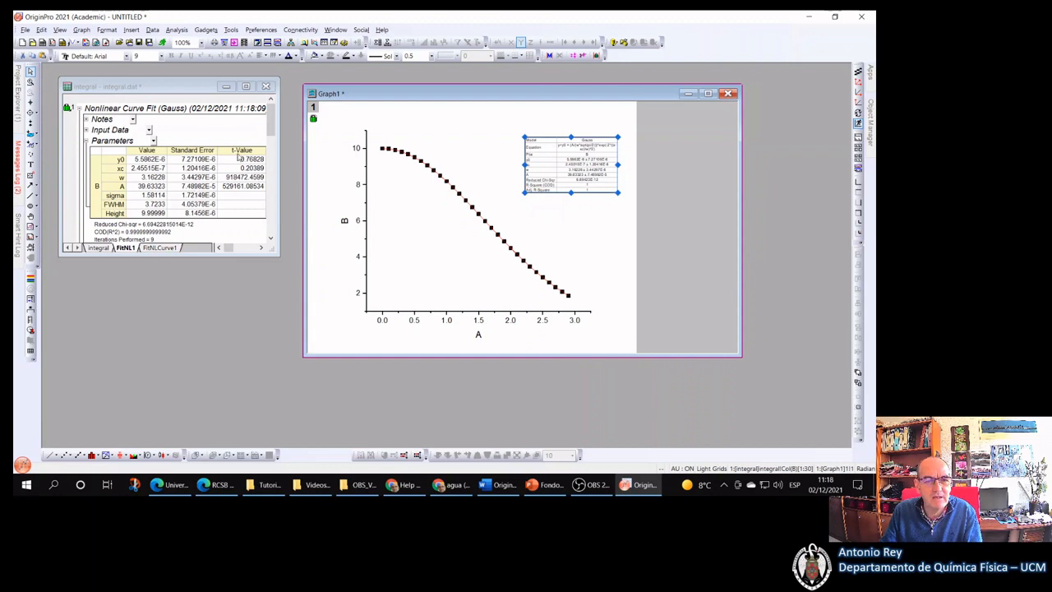
Examine the residual plots from the fit report in an enlarged window, and close them to return to the report.
{"action": "left_click_drag", "start_coordinate": [270, 123], "coordinate": [270, 218]}
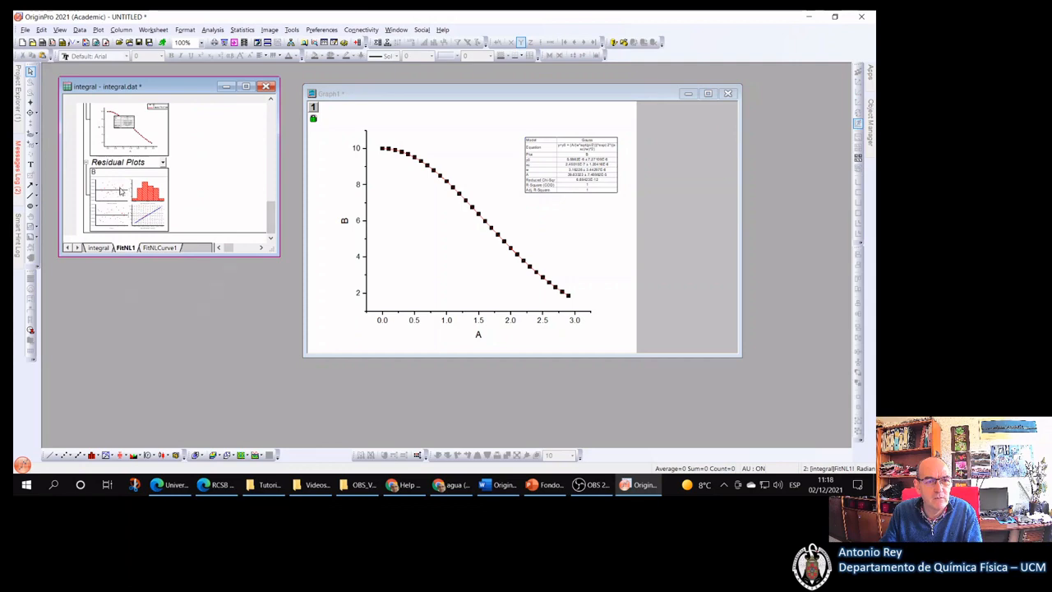
{"action": "double_click", "coordinate": [120, 191]}
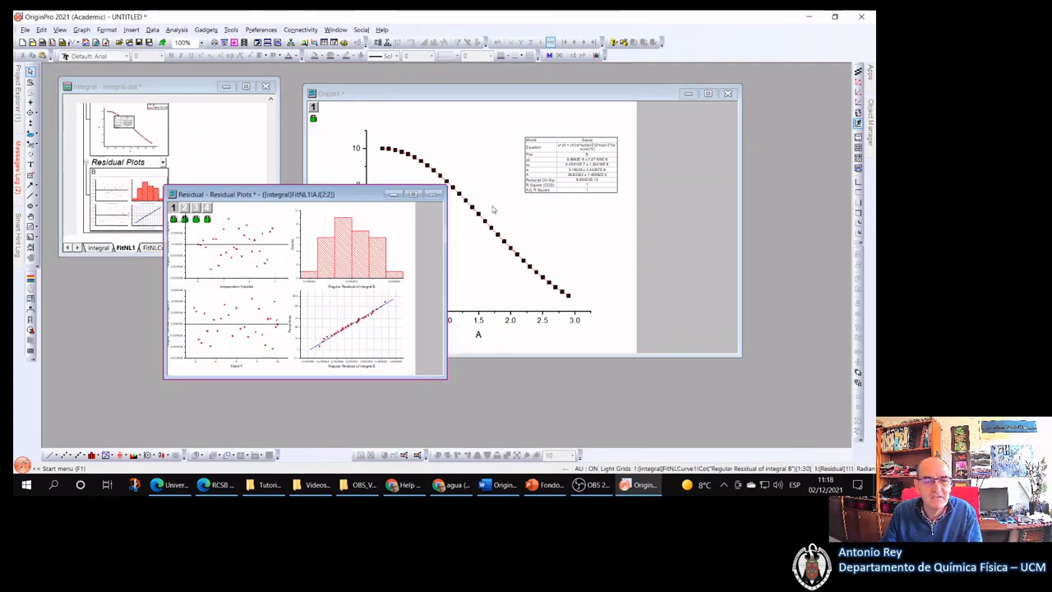
{"action": "left_click", "coordinate": [412, 194]}
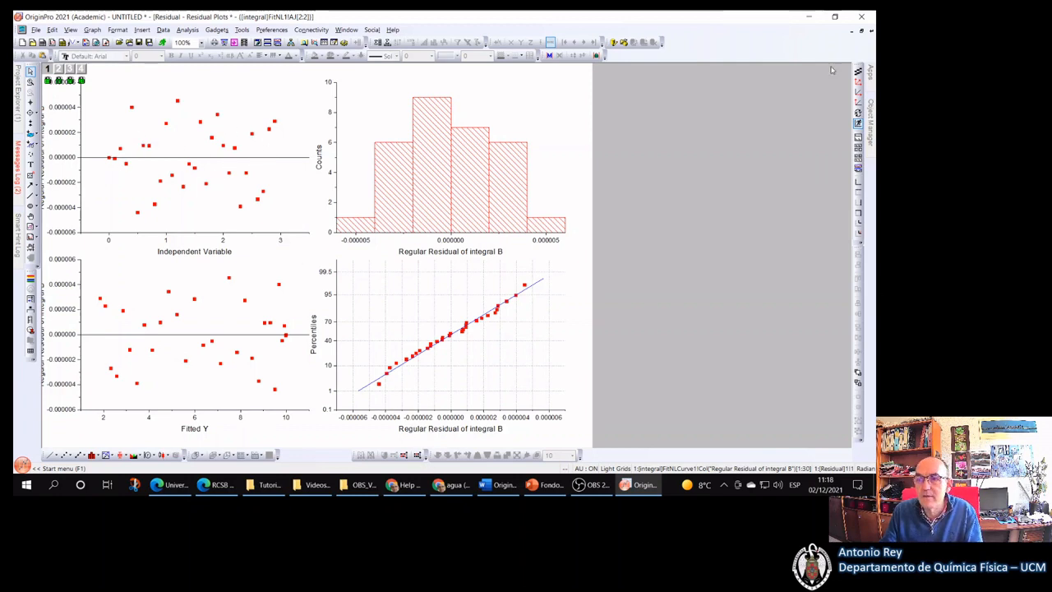
{"action": "left_click", "coordinate": [861, 30]}
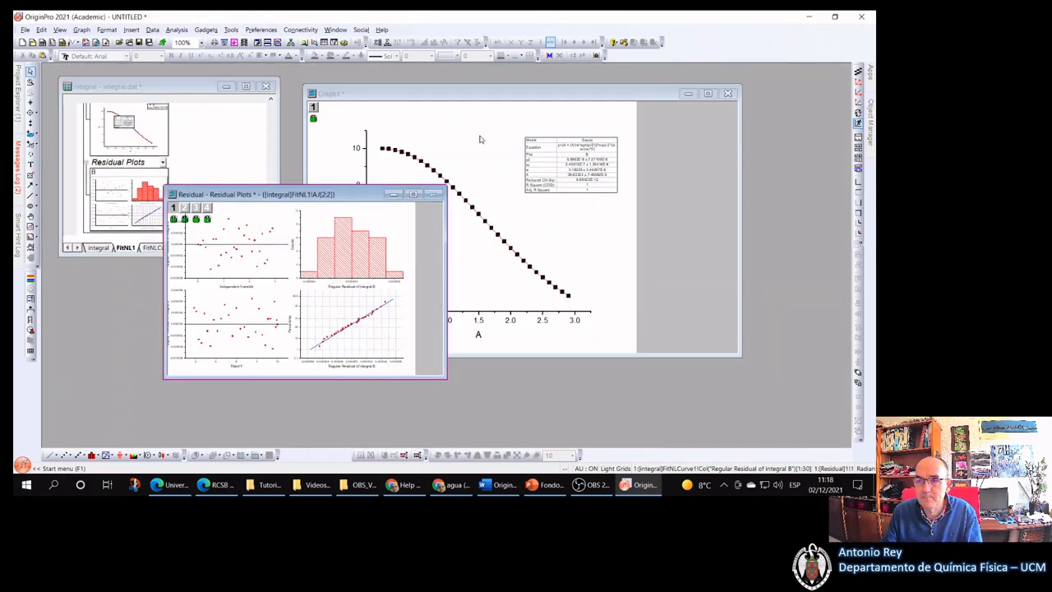
{"action": "left_click", "coordinate": [434, 195]}
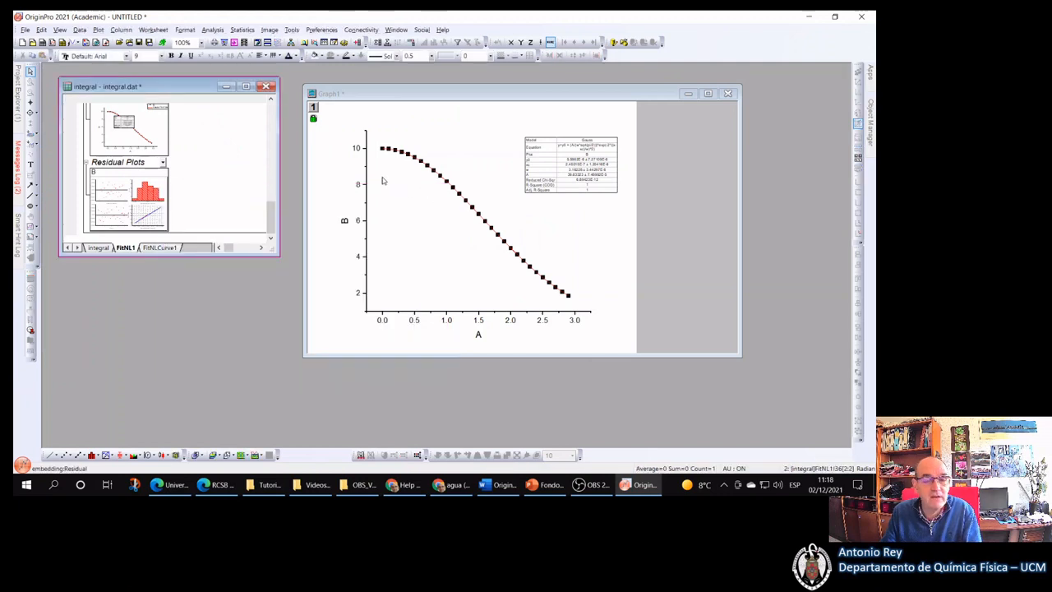